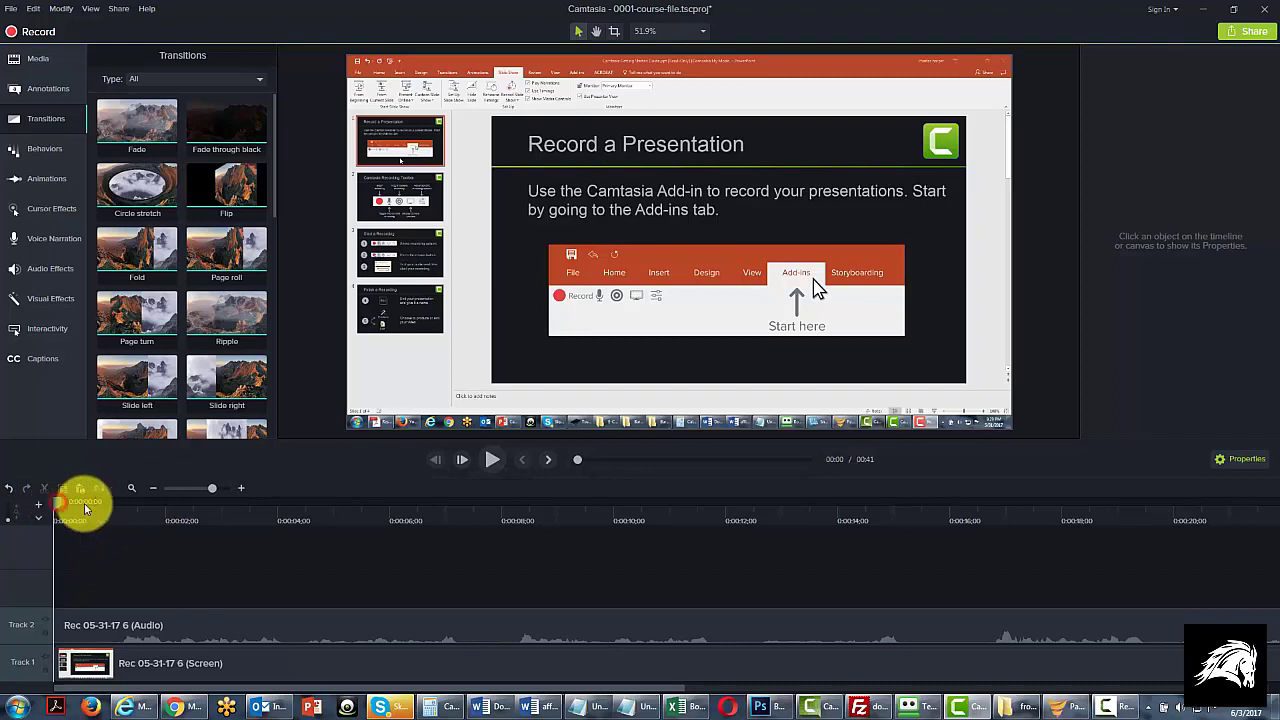
# Step: Split the audio clip on Track 2 and the screen clip on Track 1 at 0:00:07;09
pyautogui.moveTo(84, 503); pyautogui.dragTo(467, 509)
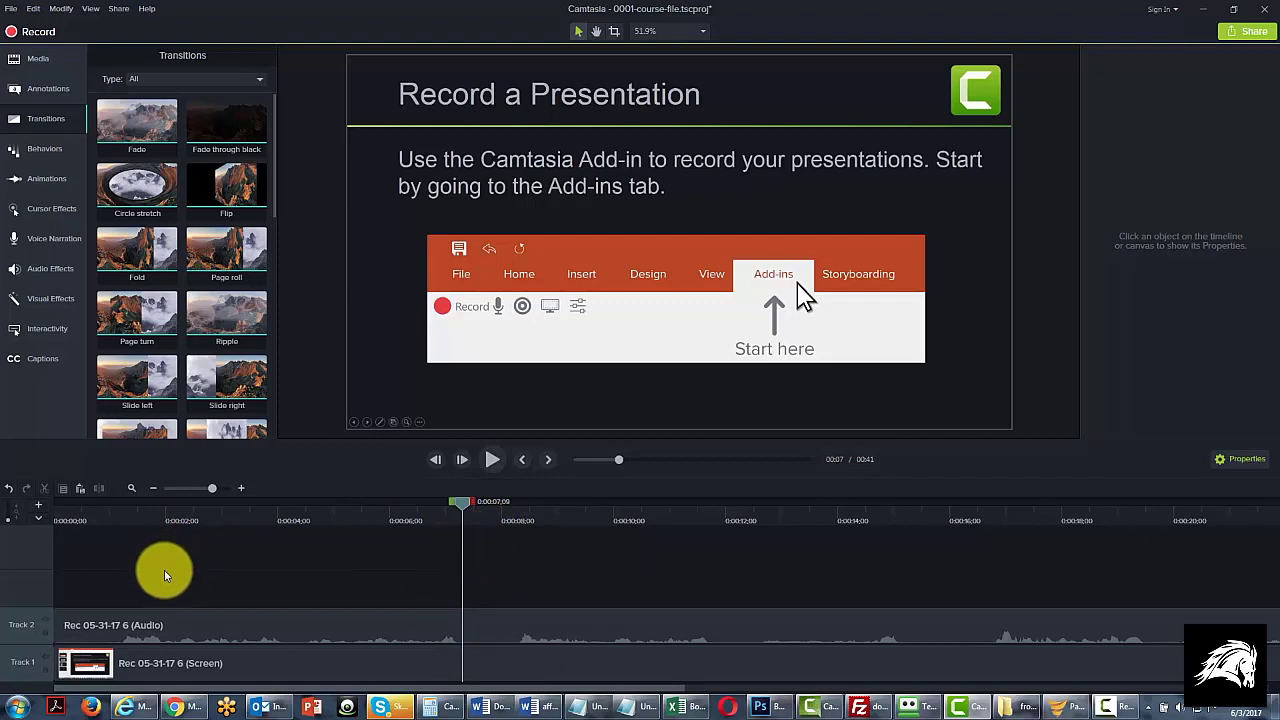
pyautogui.click(409, 629)
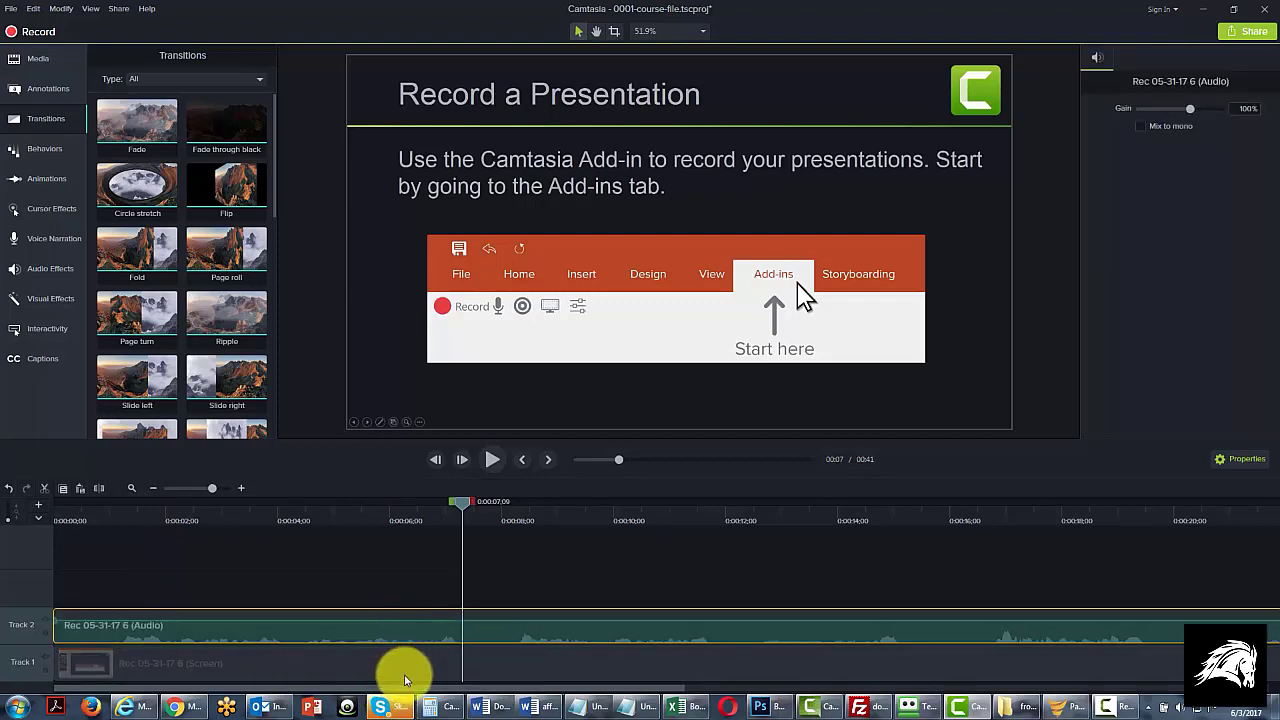
pyautogui.keyDown('ctrl'); pyautogui.click(406, 674); pyautogui.keyUp('ctrl')
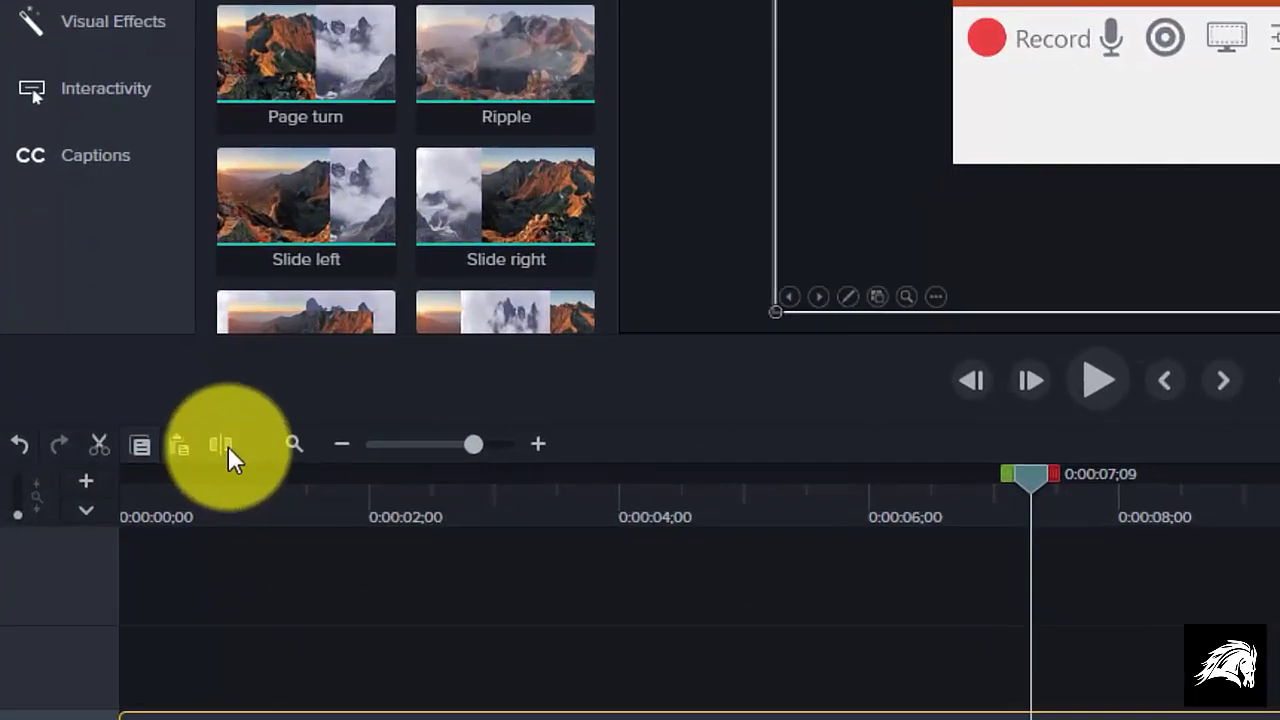
pyautogui.click(111, 484)
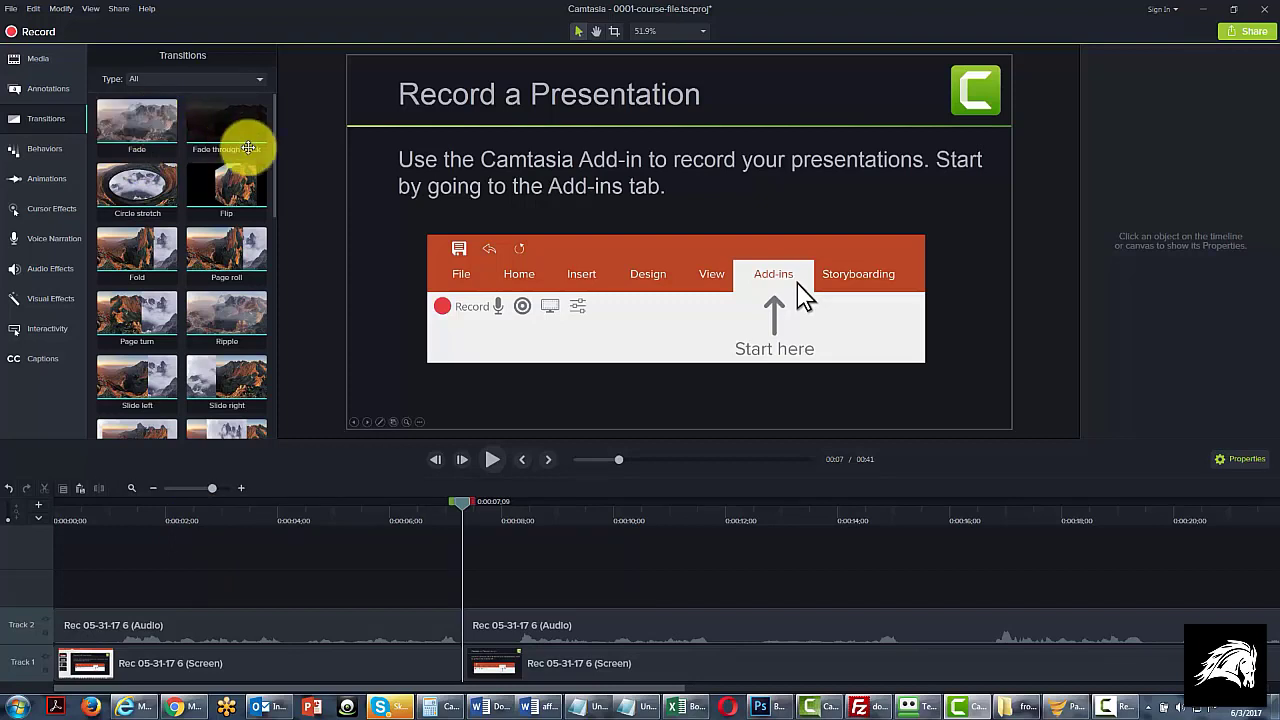
# Step: Examine the available transitions by type: Fades, Movement, Objects, Stylized and Wipes
pyautogui.moveTo(275, 144)
pyautogui.mouseDown()
pyautogui.moveTo(271, 382)
pyautogui.moveTo(253, 149)
pyautogui.mouseUp()
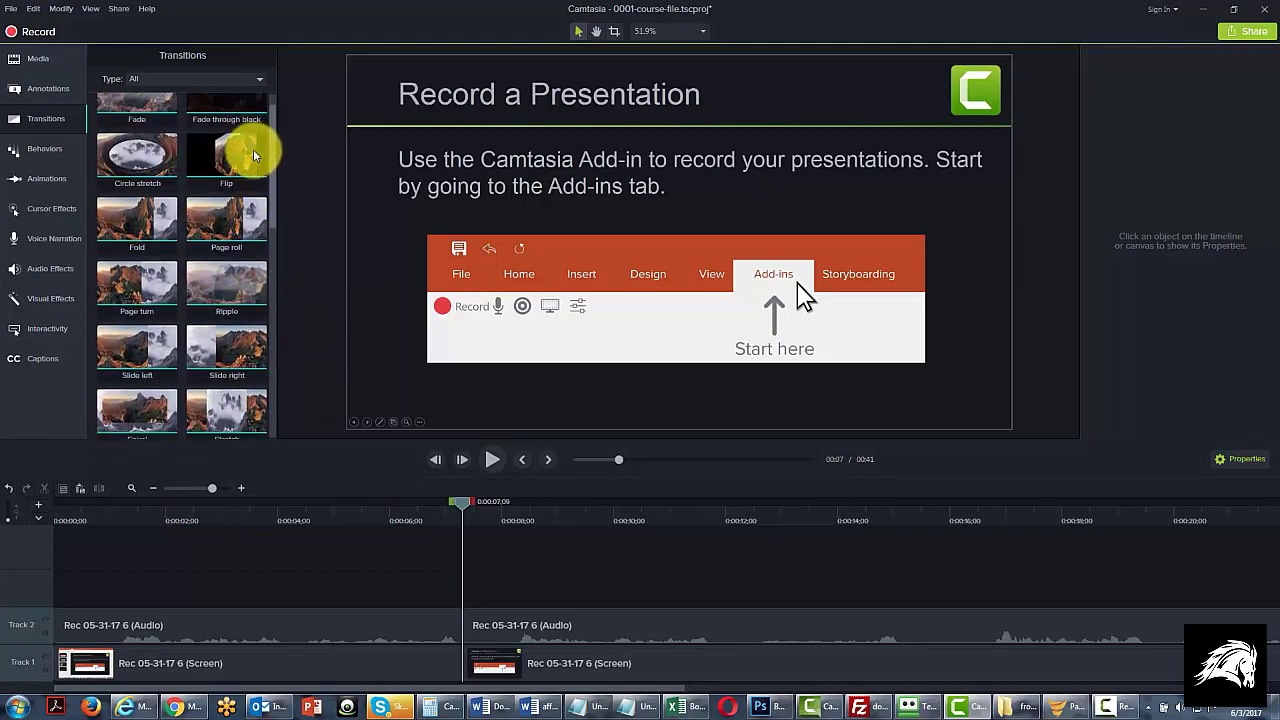
pyautogui.click(252, 79)
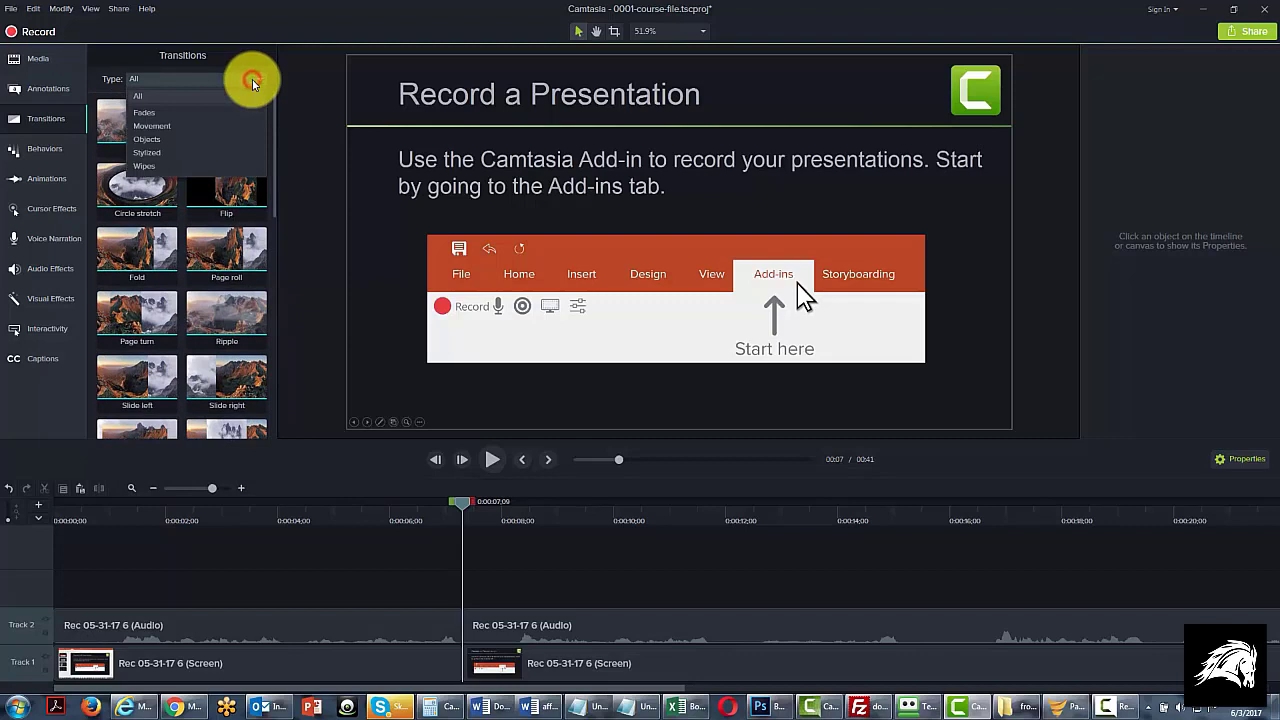
pyautogui.click(148, 114)
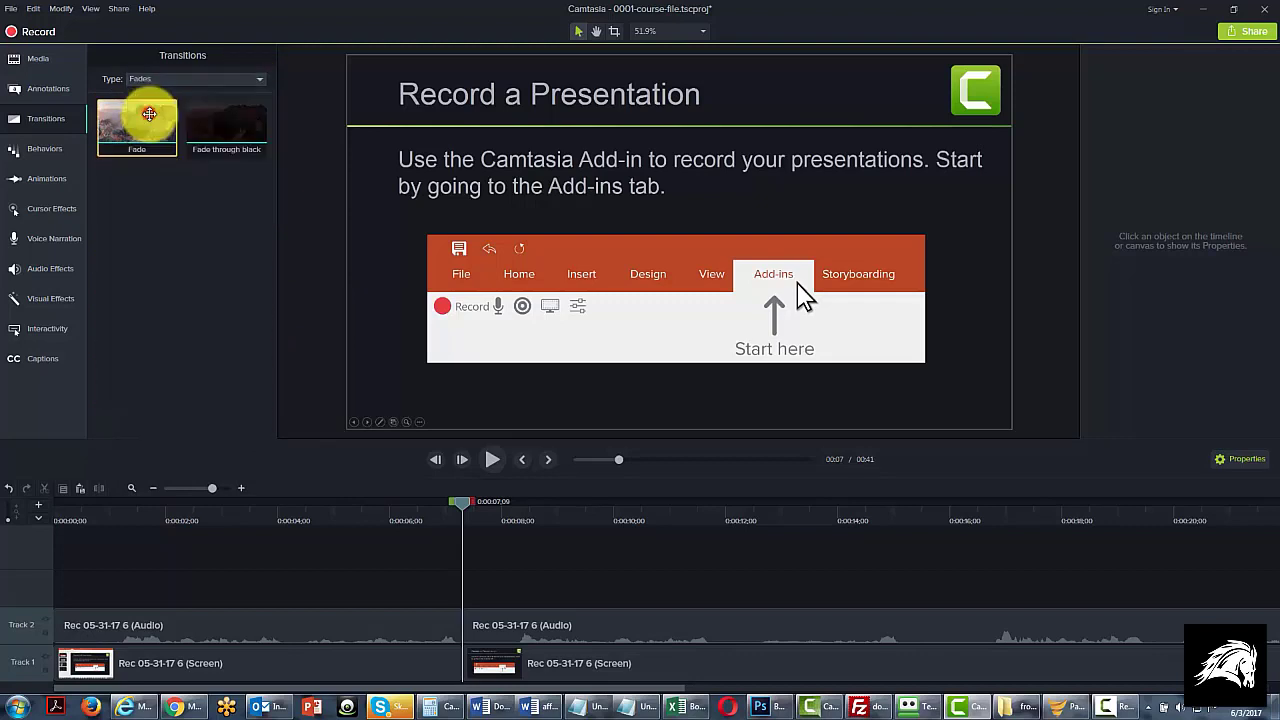
pyautogui.click(242, 80)
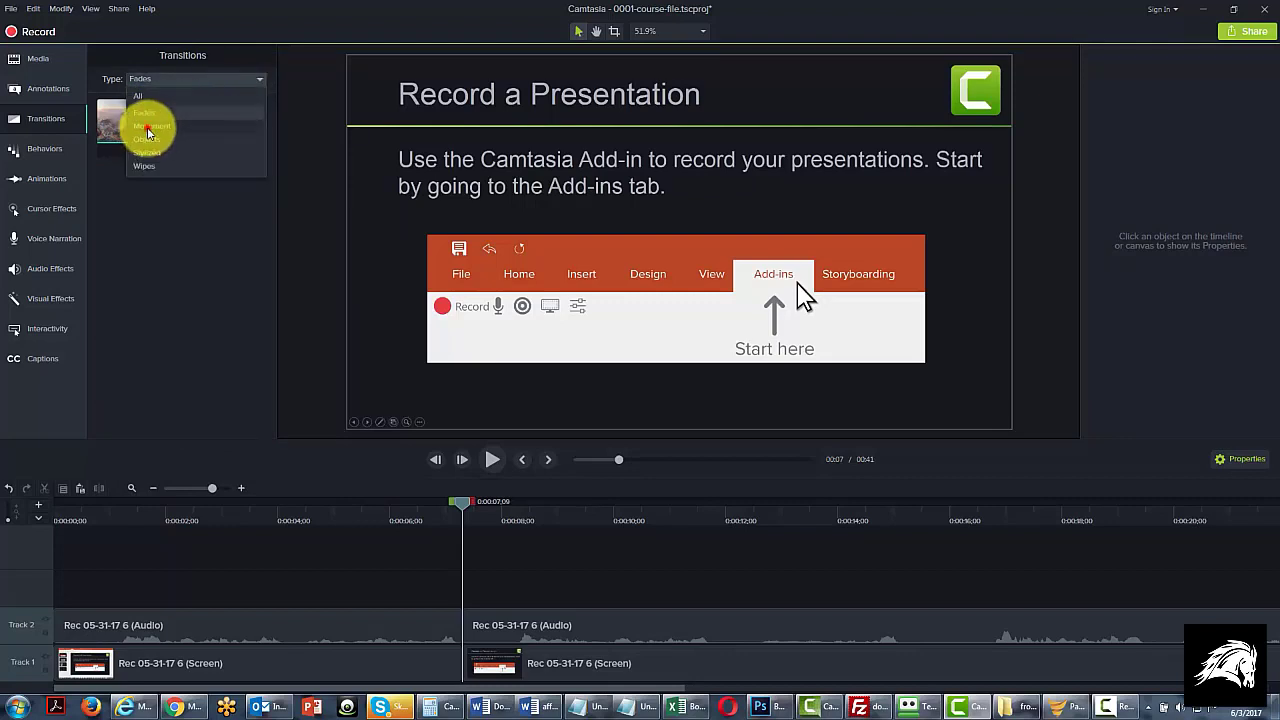
pyautogui.click(147, 127)
pyautogui.click(242, 80)
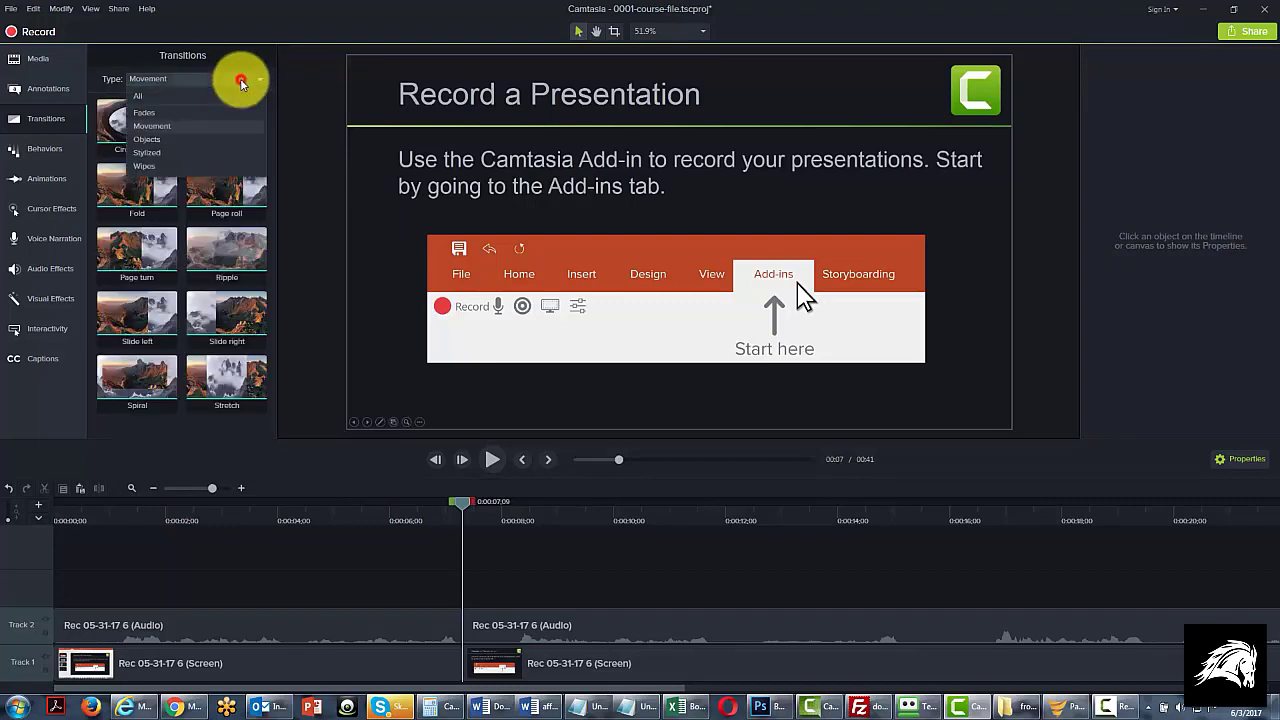
pyautogui.click(148, 141)
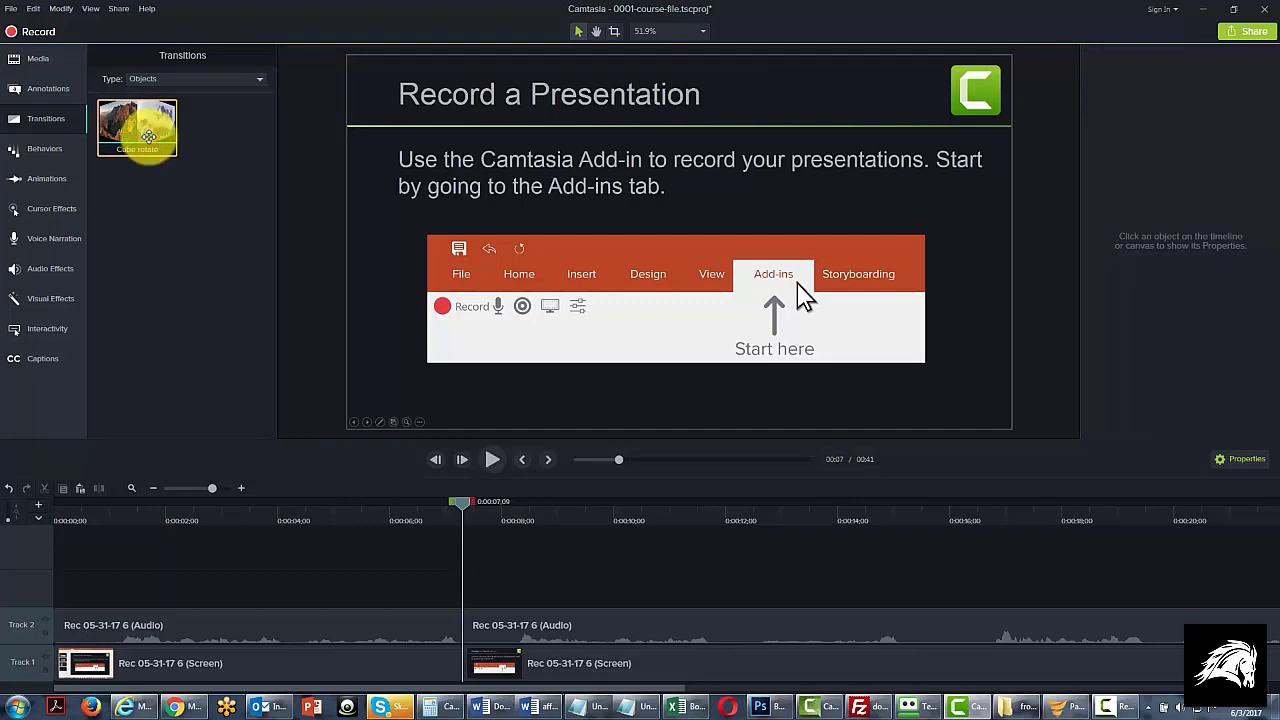
pyautogui.click(251, 77)
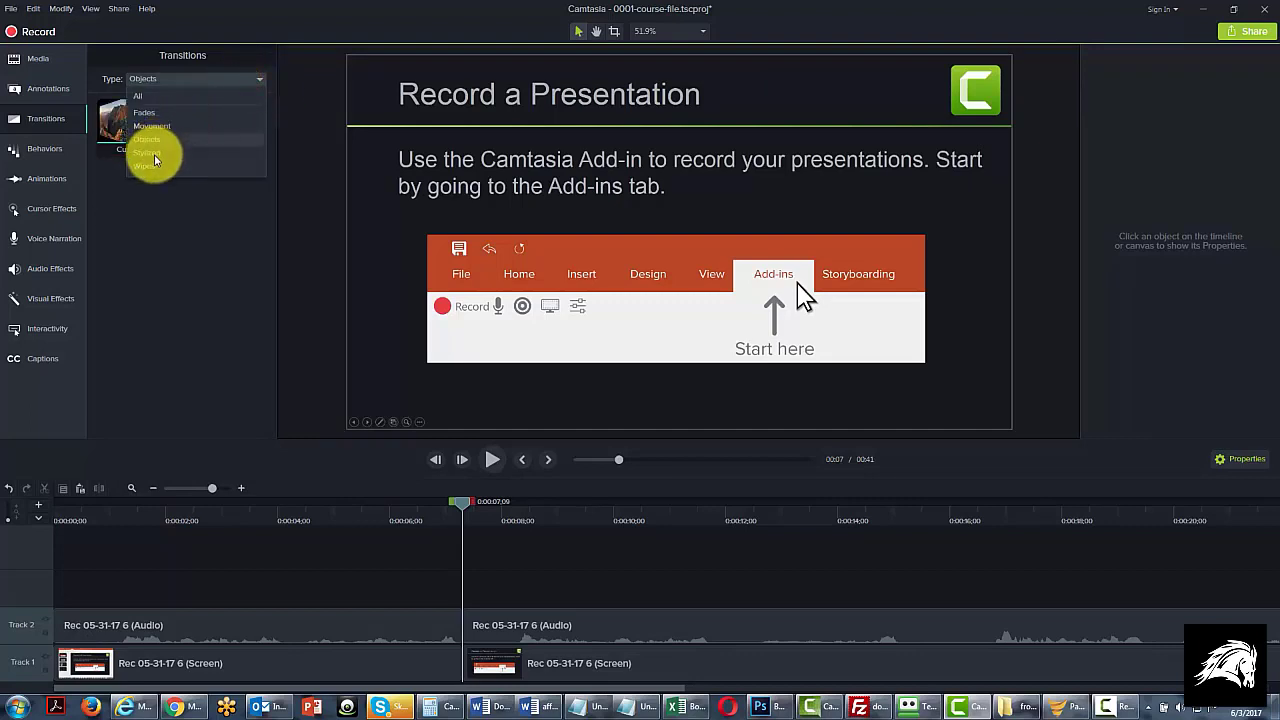
pyautogui.click(148, 155)
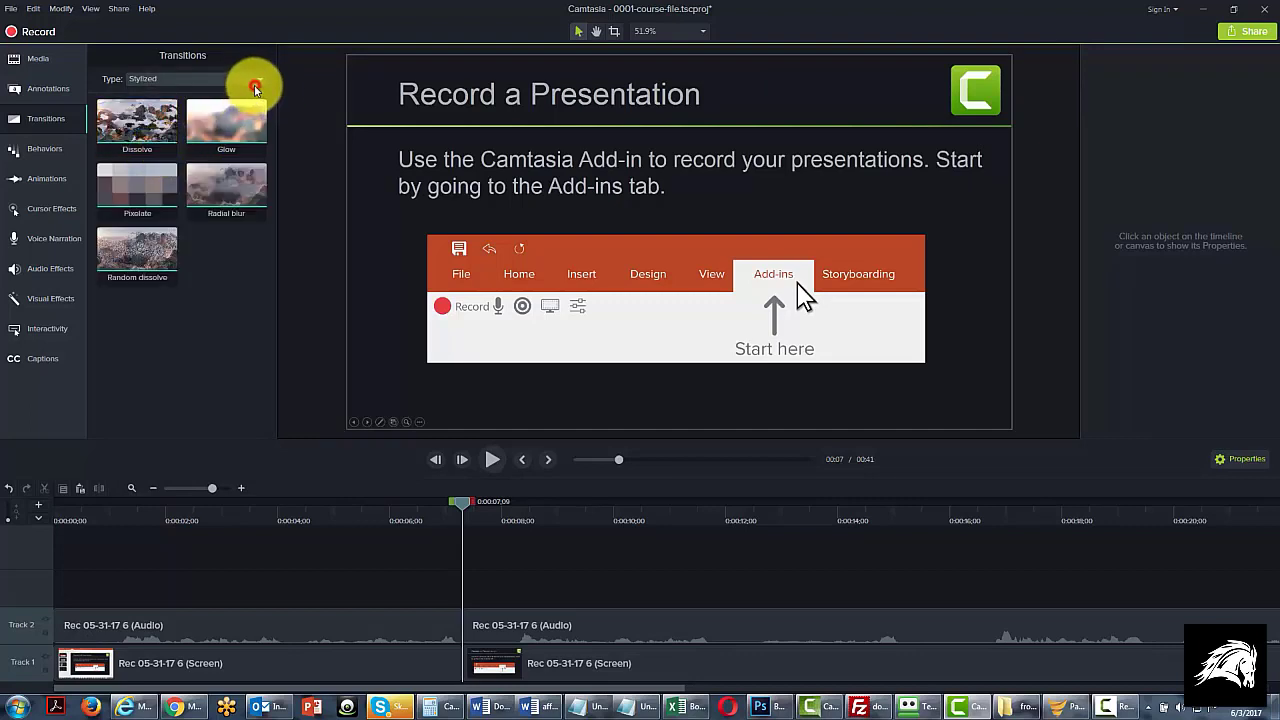
pyautogui.click(254, 84)
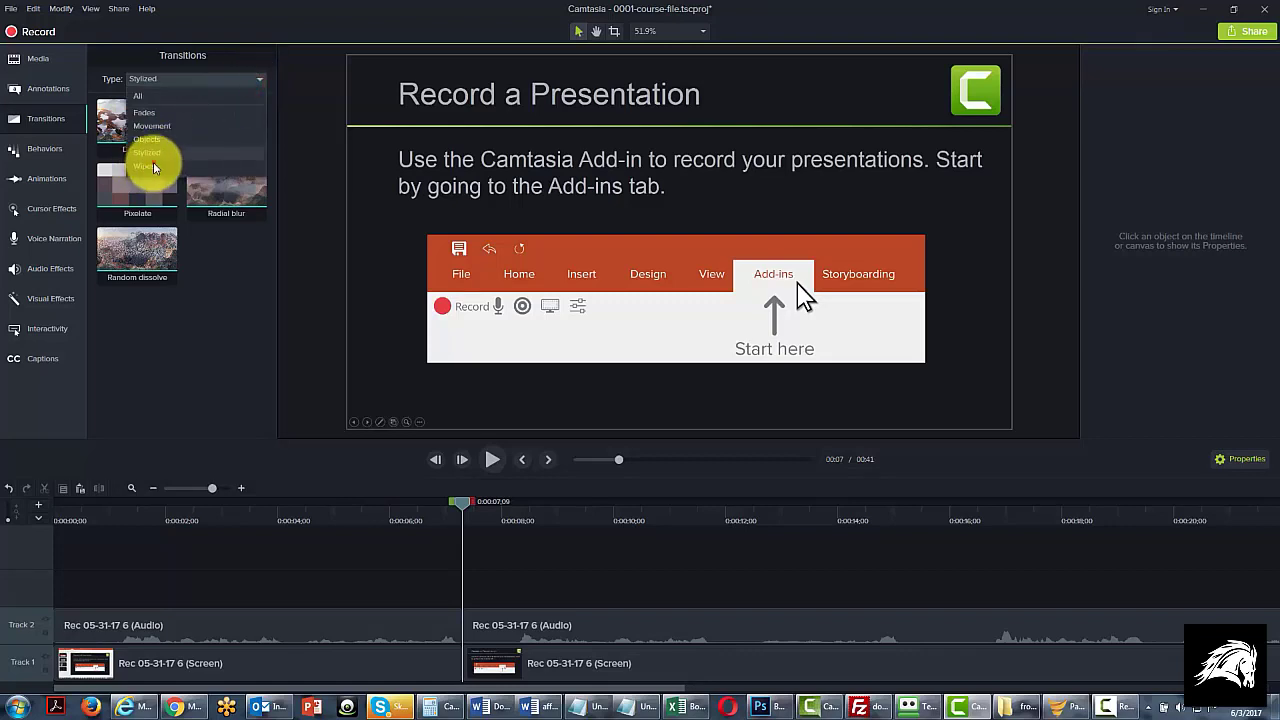
pyautogui.click(153, 166)
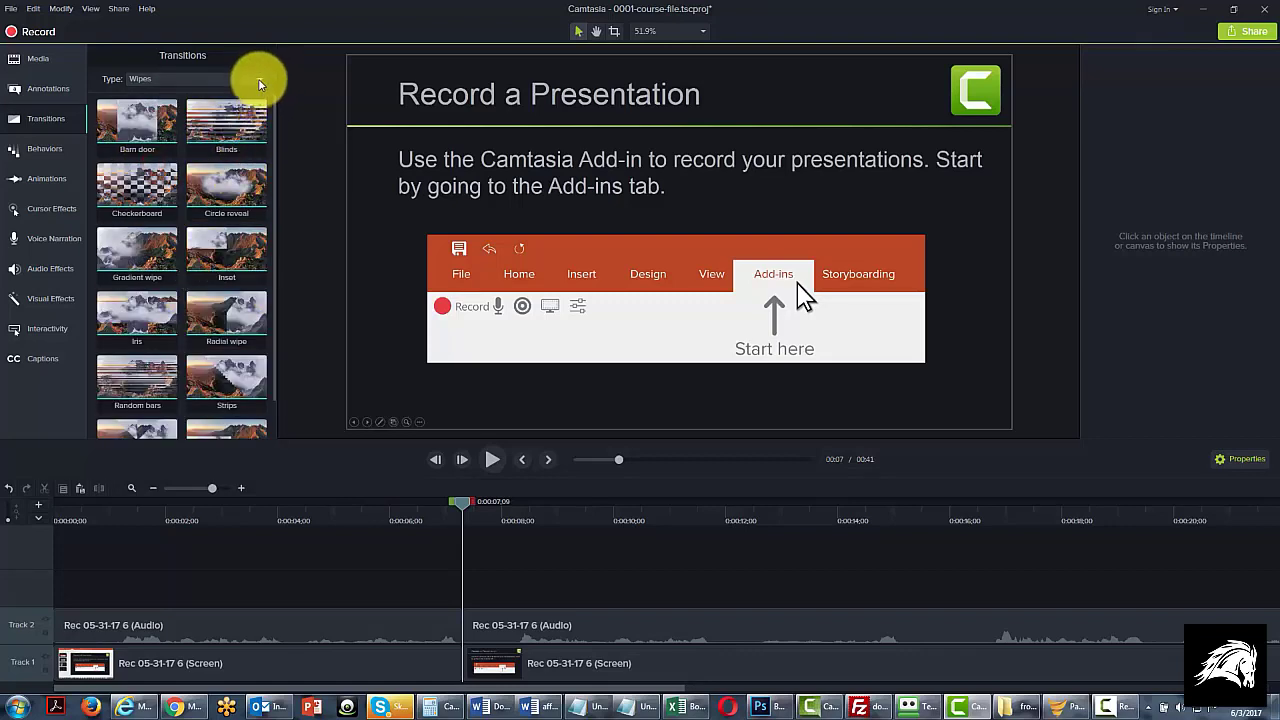
# Step: Add the Flip transition from the Movement type at the cut between the two screen clips on Track 1
pyautogui.click(260, 80)
pyautogui.click(151, 126)
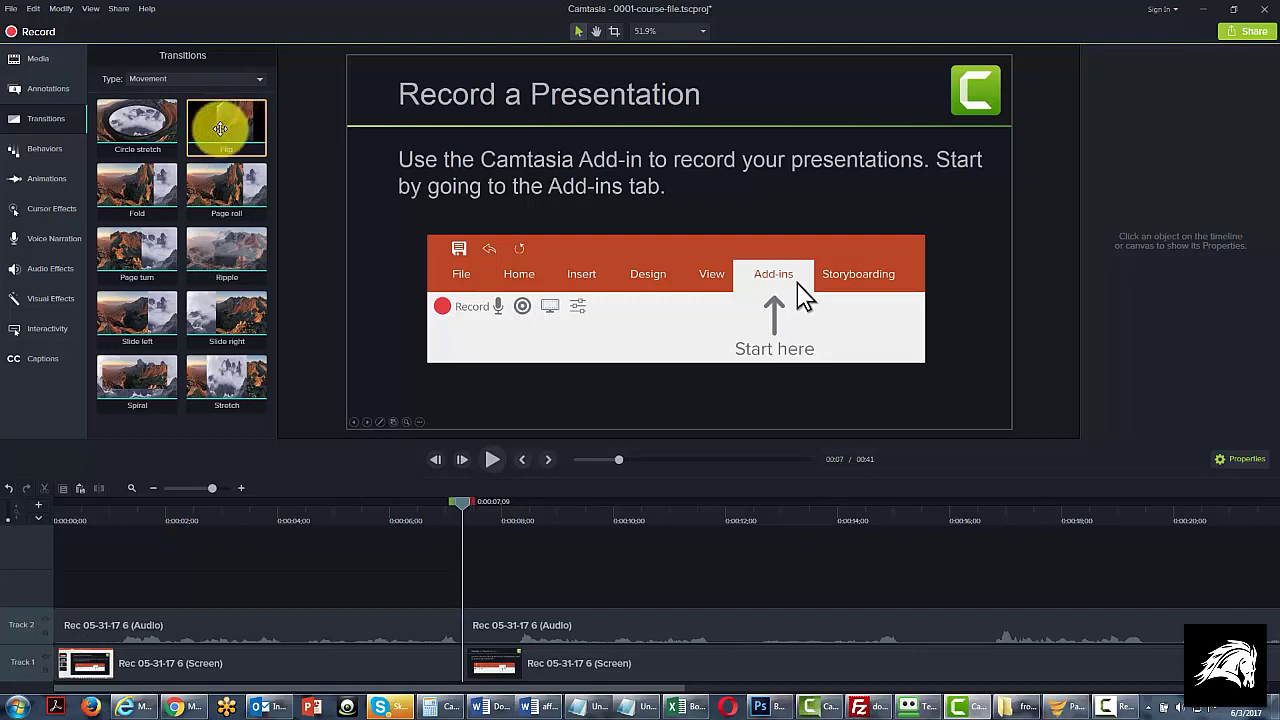
pyautogui.moveTo(220, 128); pyautogui.dragTo(460, 660)
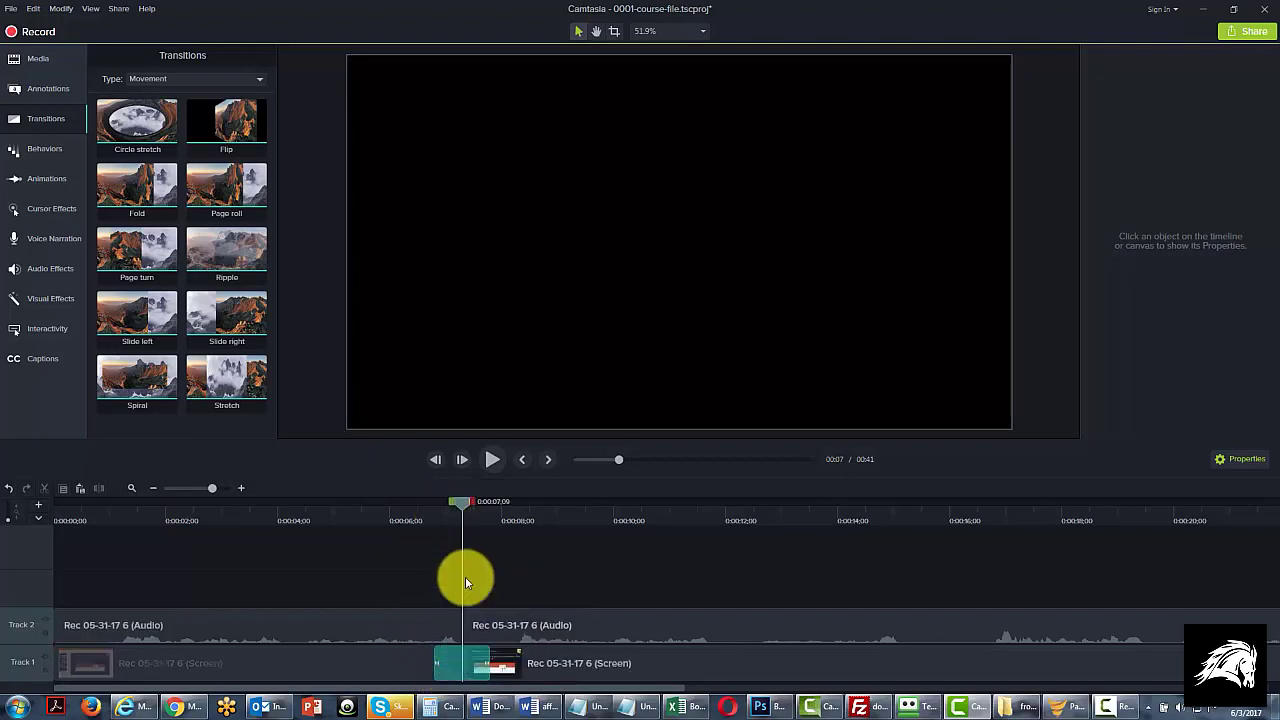
# Step: Play back the Flip transition from just before the cut between the screen clips
pyautogui.moveTo(463, 502); pyautogui.dragTo(423, 507)
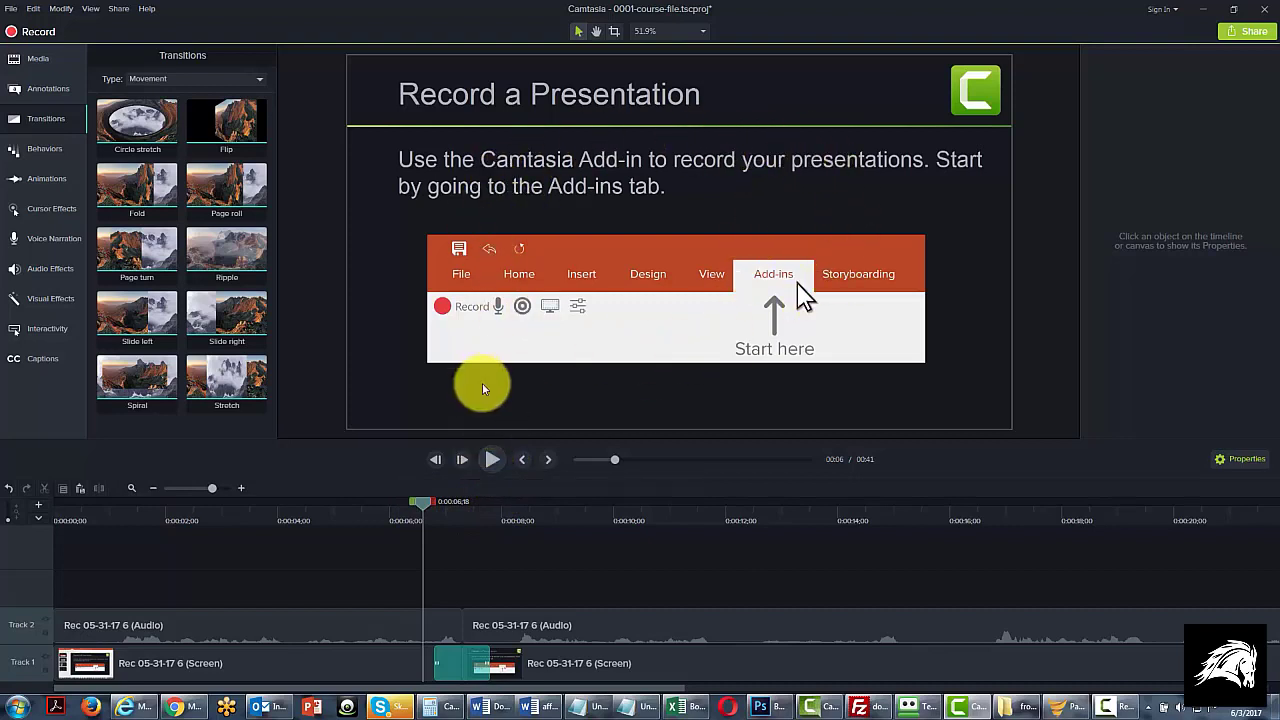
pyautogui.click(491, 460)
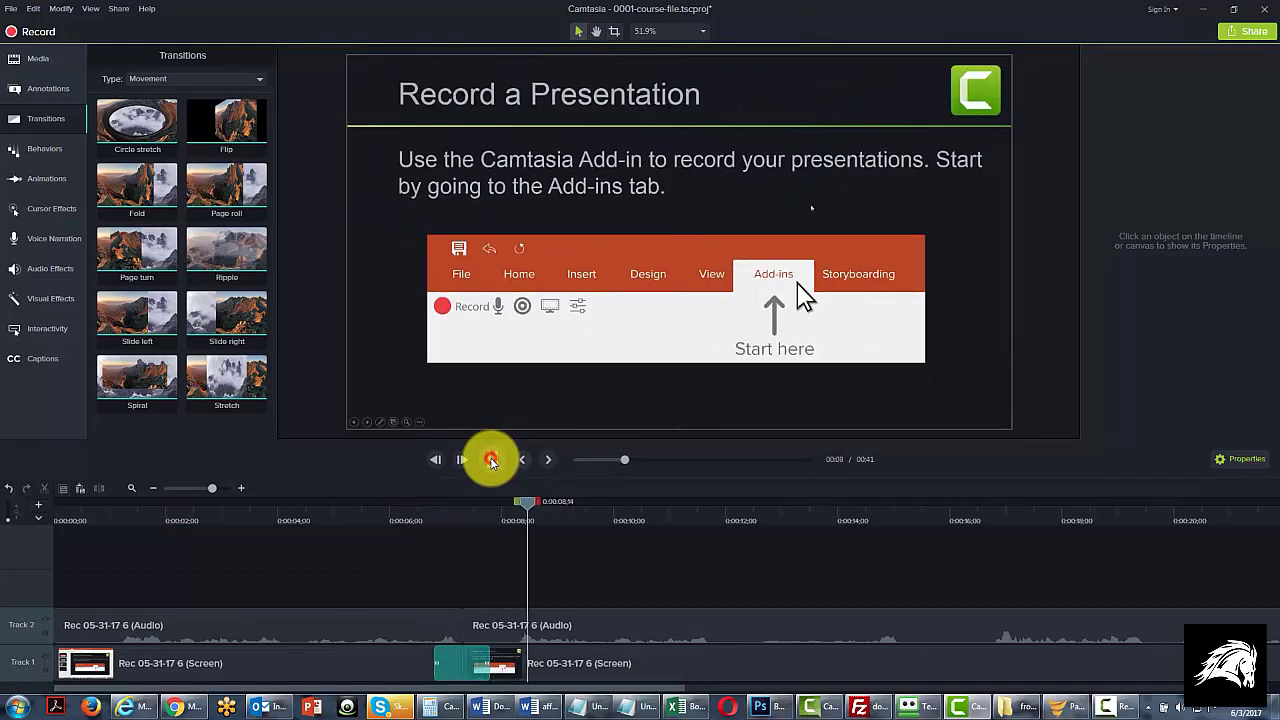
pyautogui.click(491, 461)
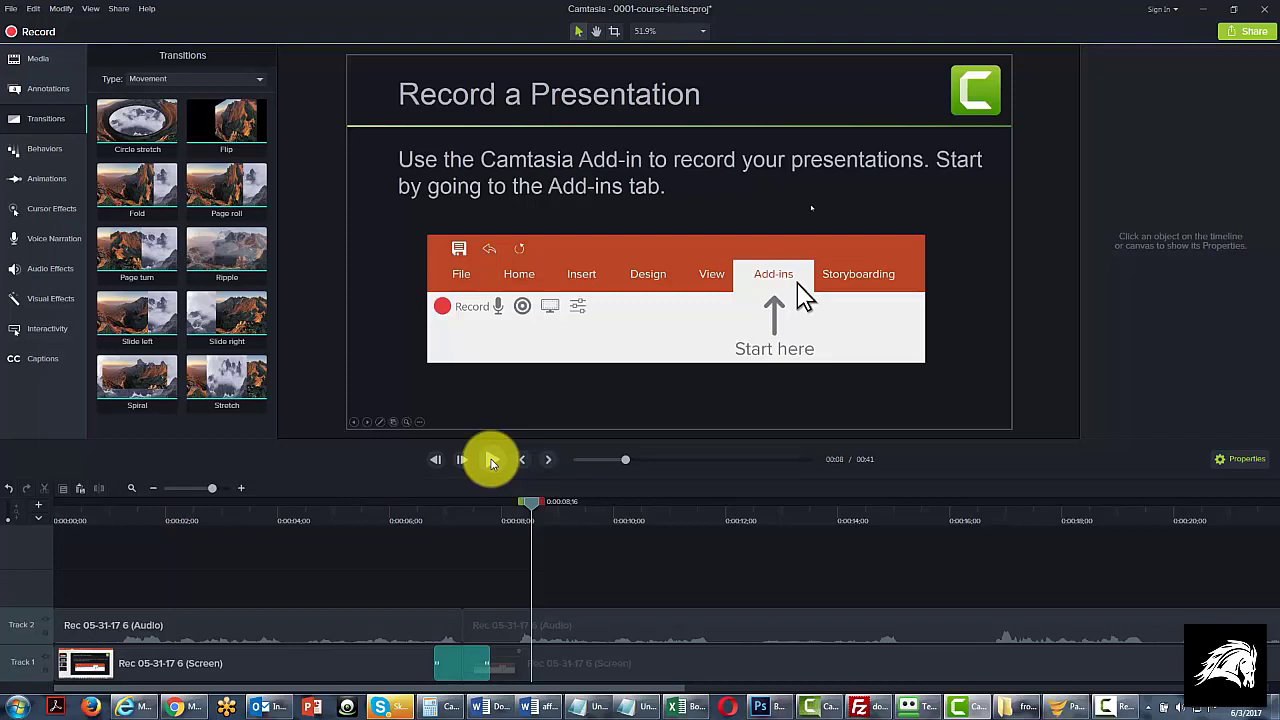
# Step: Replace the Flip transition between the Track 1 screen clips with Cube rotate from the Objects type
pyautogui.click(240, 80)
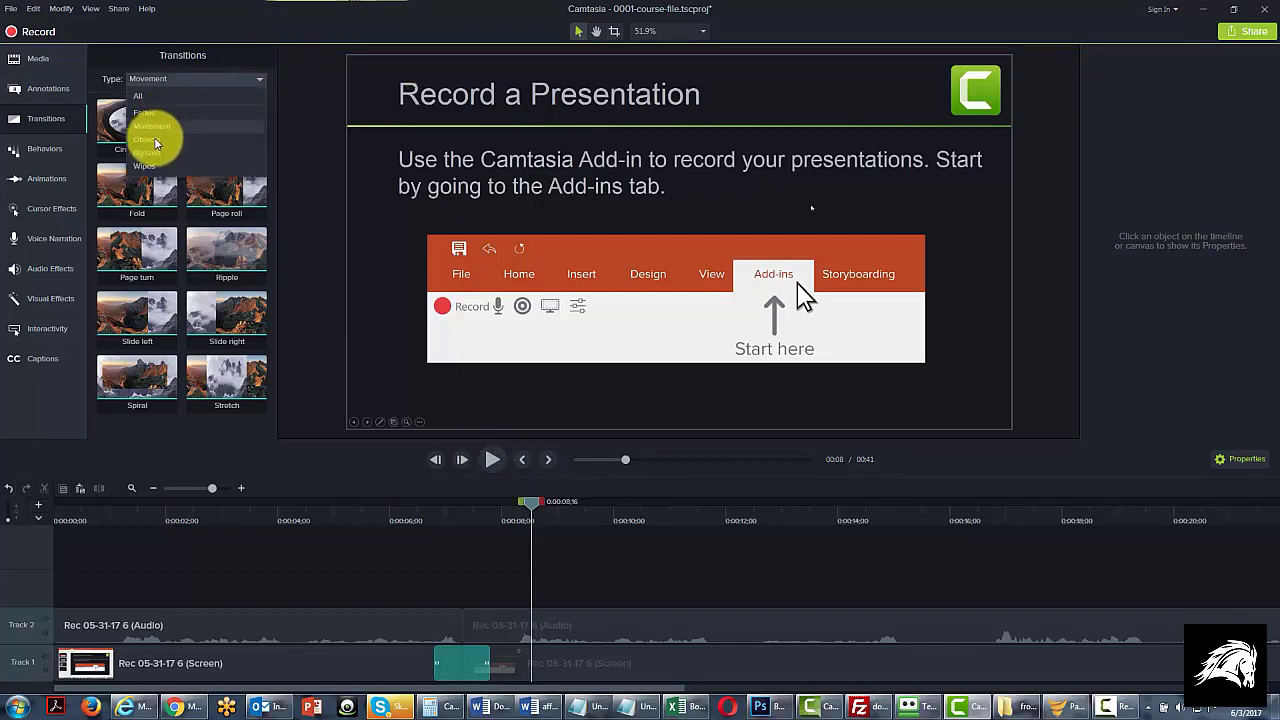
pyautogui.click(155, 142)
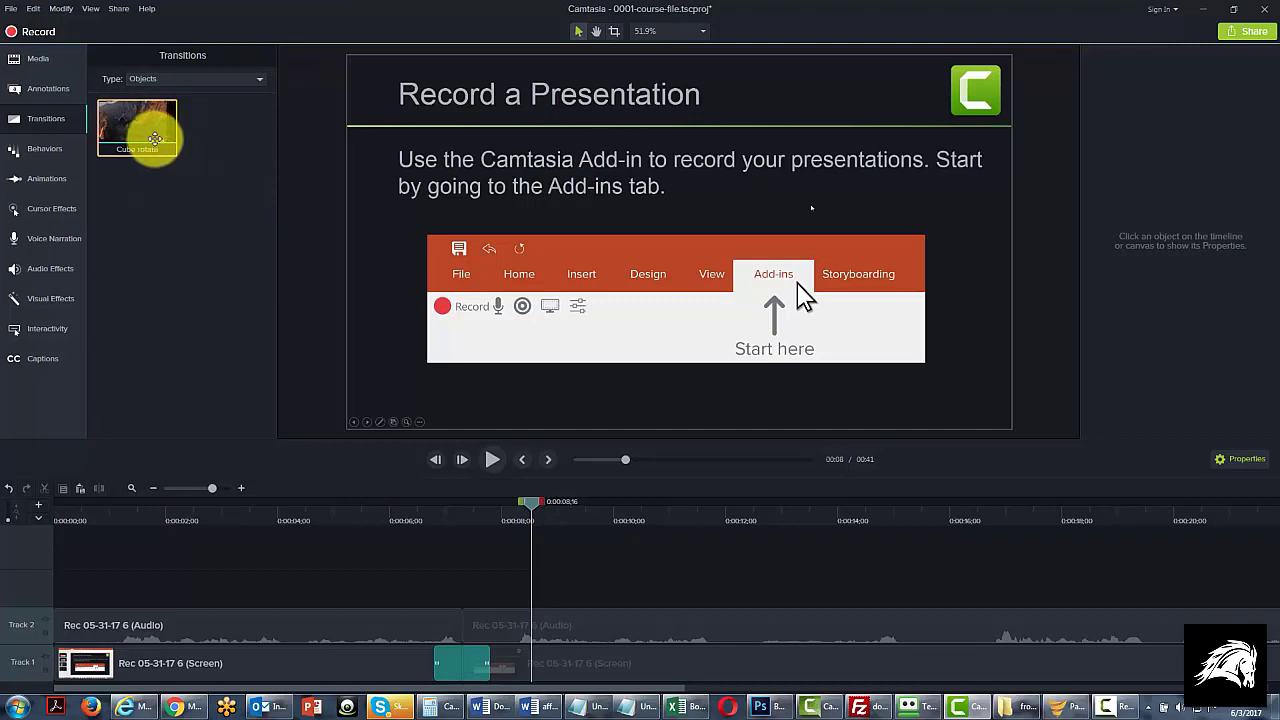
pyautogui.click(457, 668)
pyautogui.rightClick(457, 672)
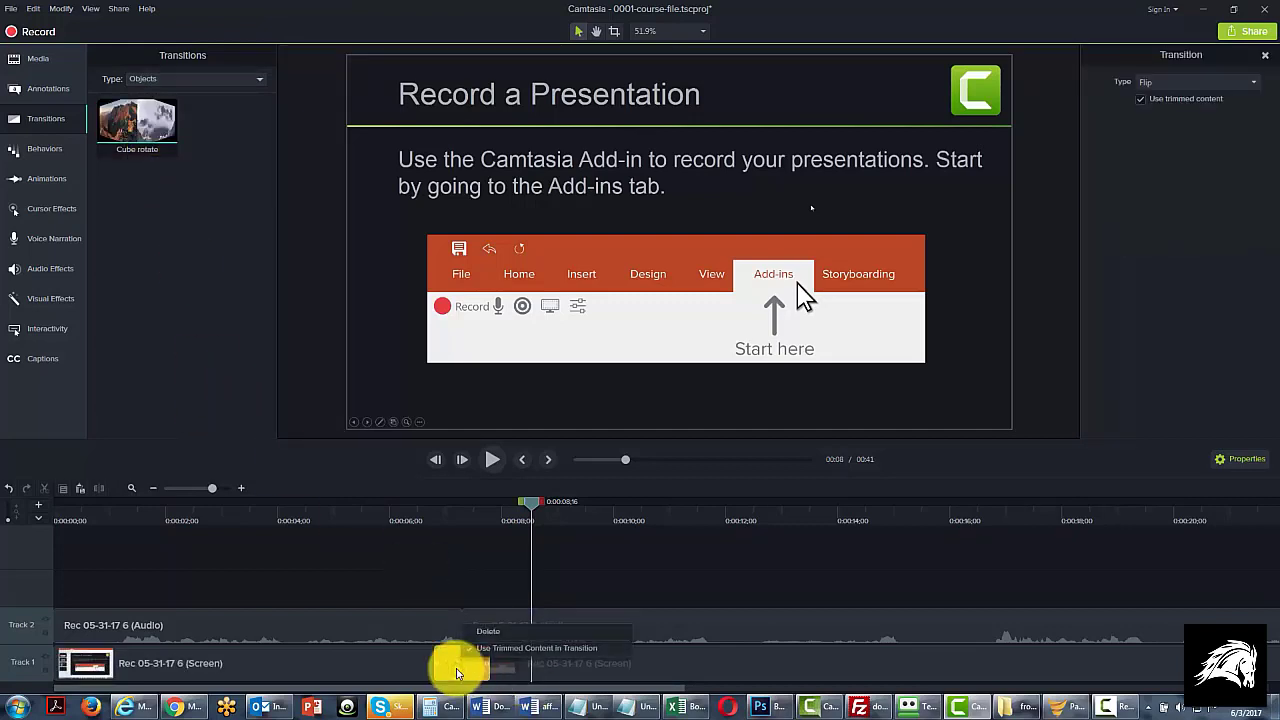
pyautogui.click(482, 632)
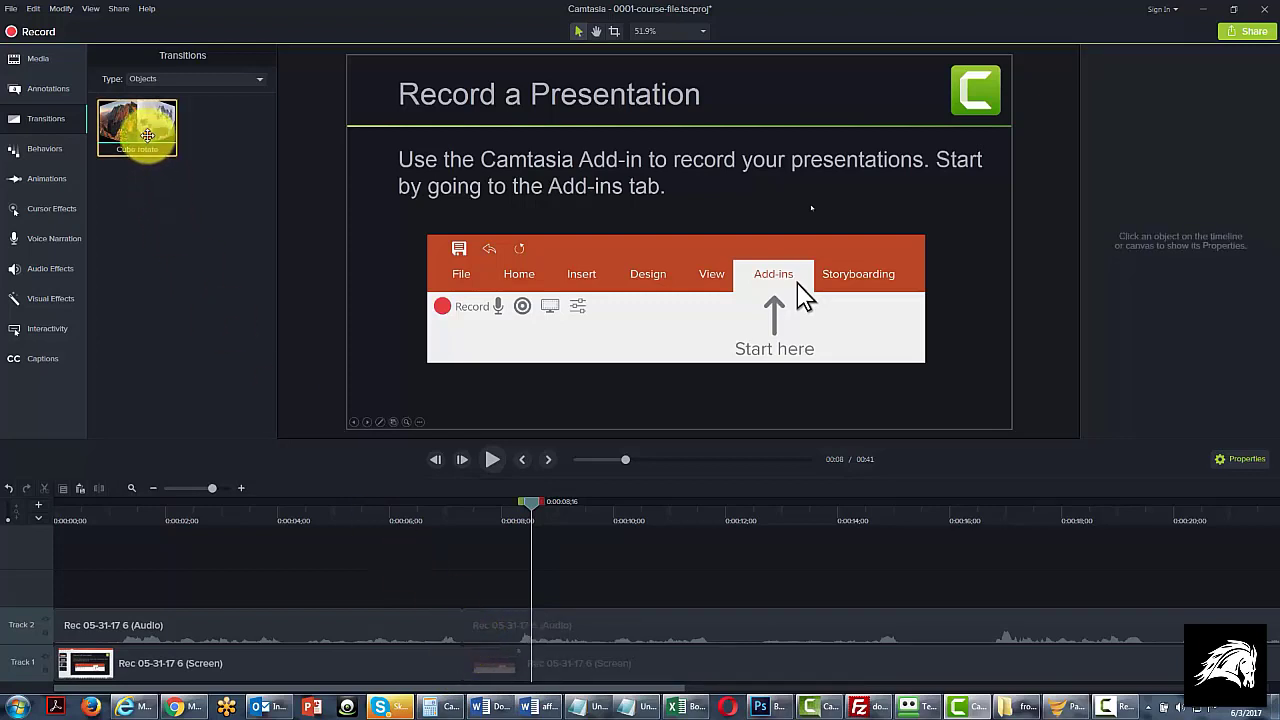
pyautogui.moveTo(147, 135); pyautogui.dragTo(451, 655)
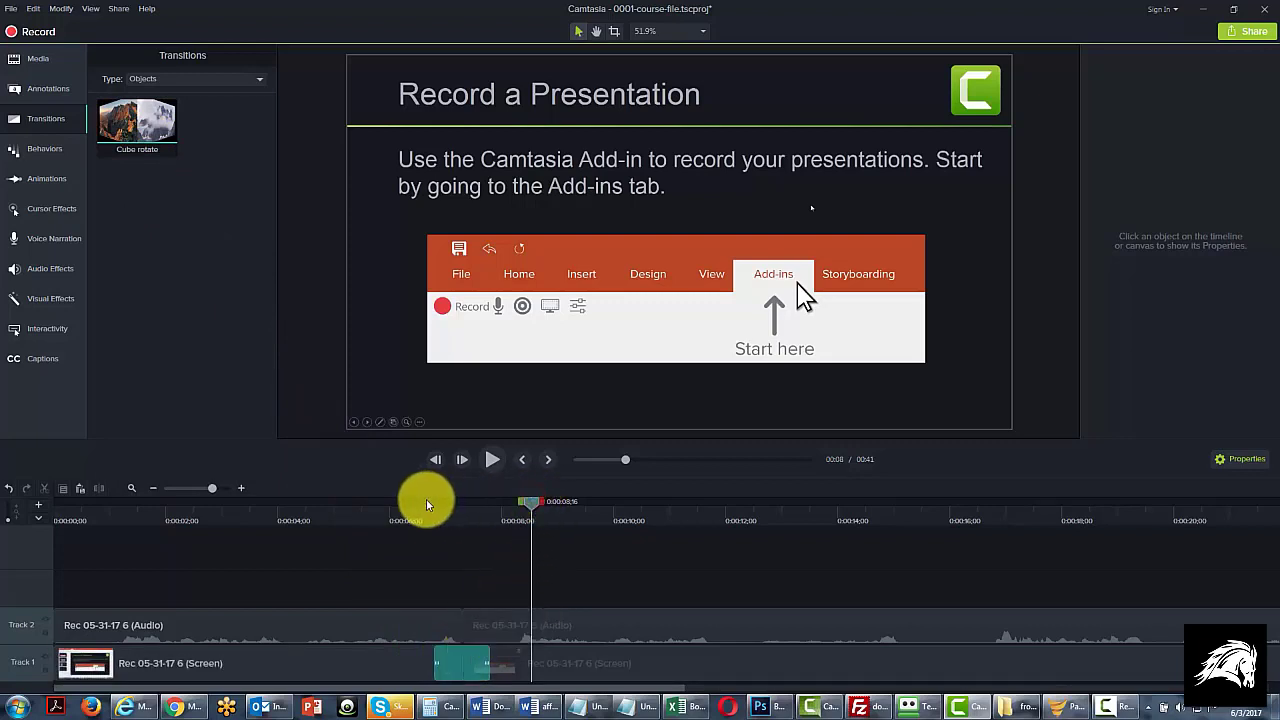
# Step: Play back the Cube rotate transition starting from 0:00:06;03
pyautogui.moveTo(531, 505); pyautogui.dragTo(395, 502)
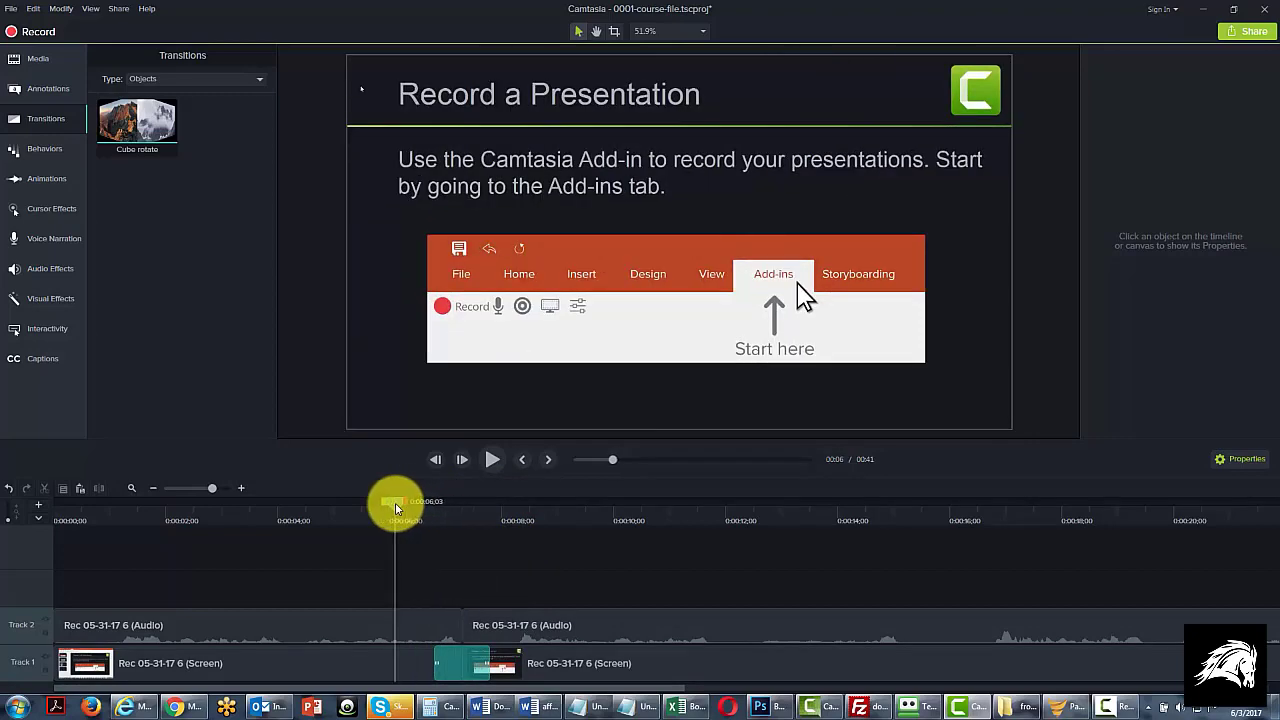
pyautogui.click(490, 462)
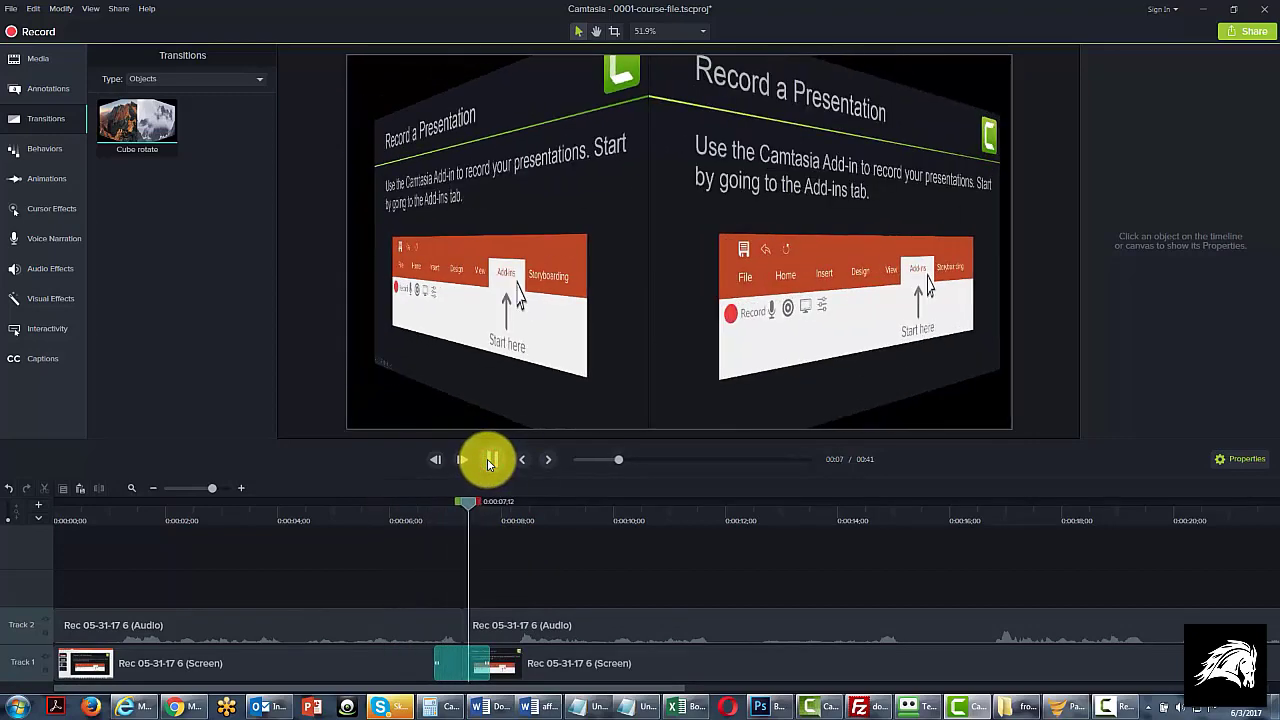
pyautogui.click(490, 462)
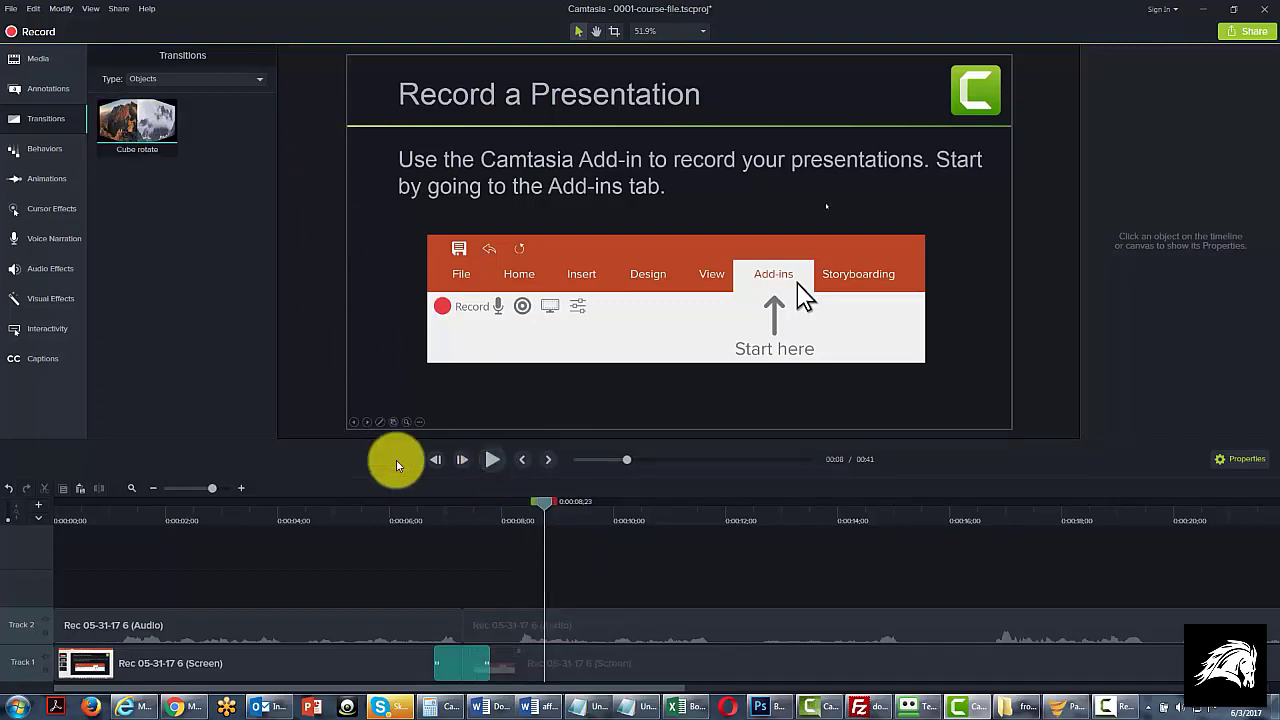
# Step: Split the second audio and screen clips at 0:00:15;24, where the Camtasia Recording Toolbar slide begins
pyautogui.moveTo(543, 503)
pyautogui.mouseDown()
pyautogui.moveTo(978, 505)
pyautogui.moveTo(938, 508)
pyautogui.mouseUp()
pyautogui.click(749, 637)
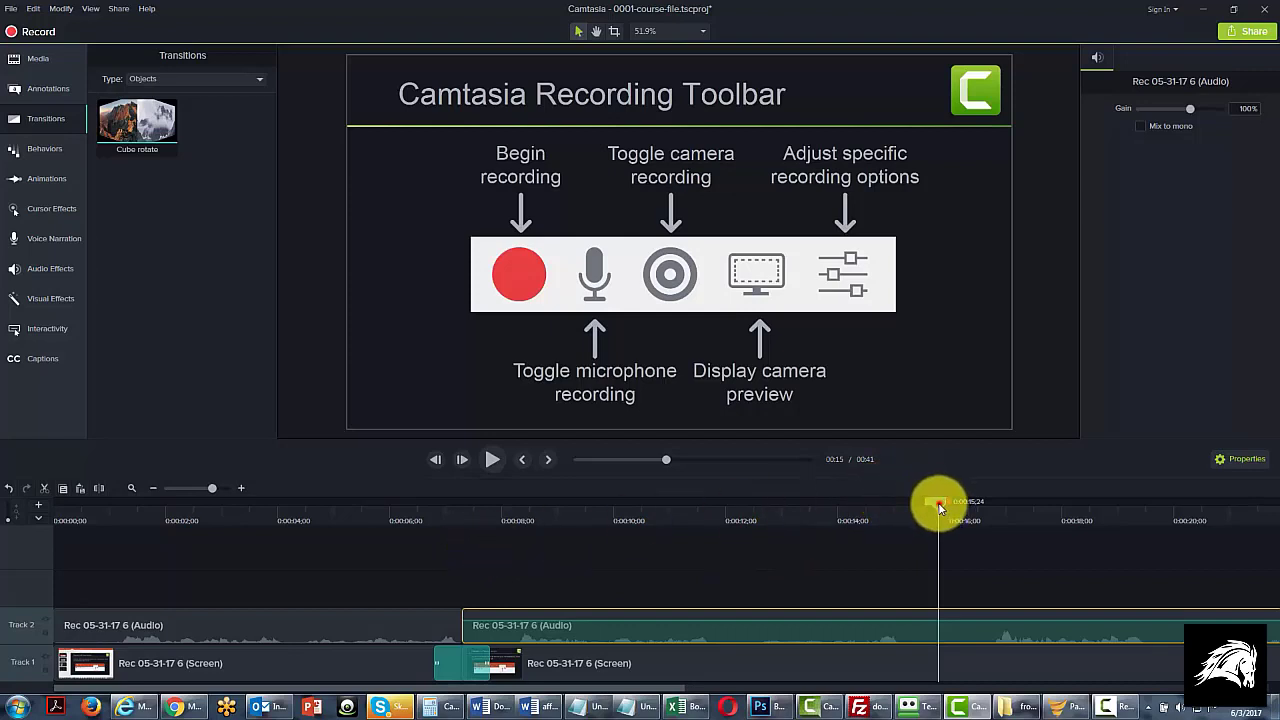
pyautogui.moveTo(940, 508); pyautogui.dragTo(923, 502)
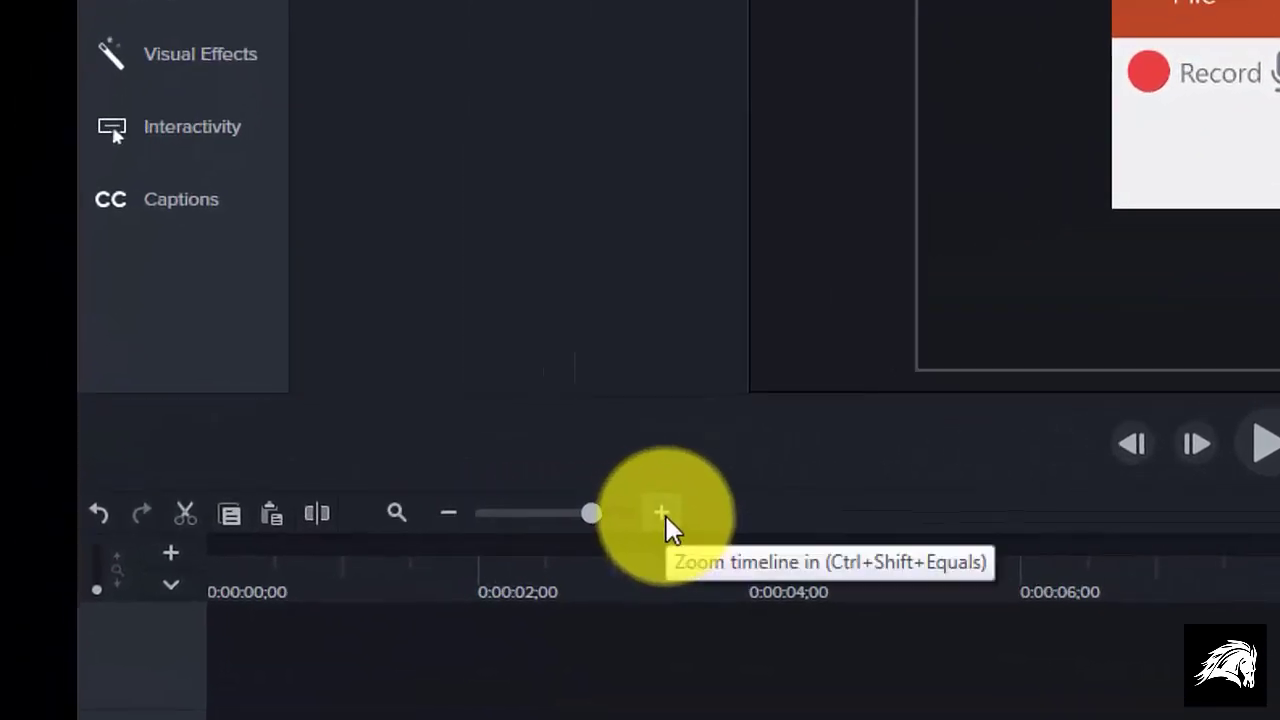
pyautogui.click(662, 514)
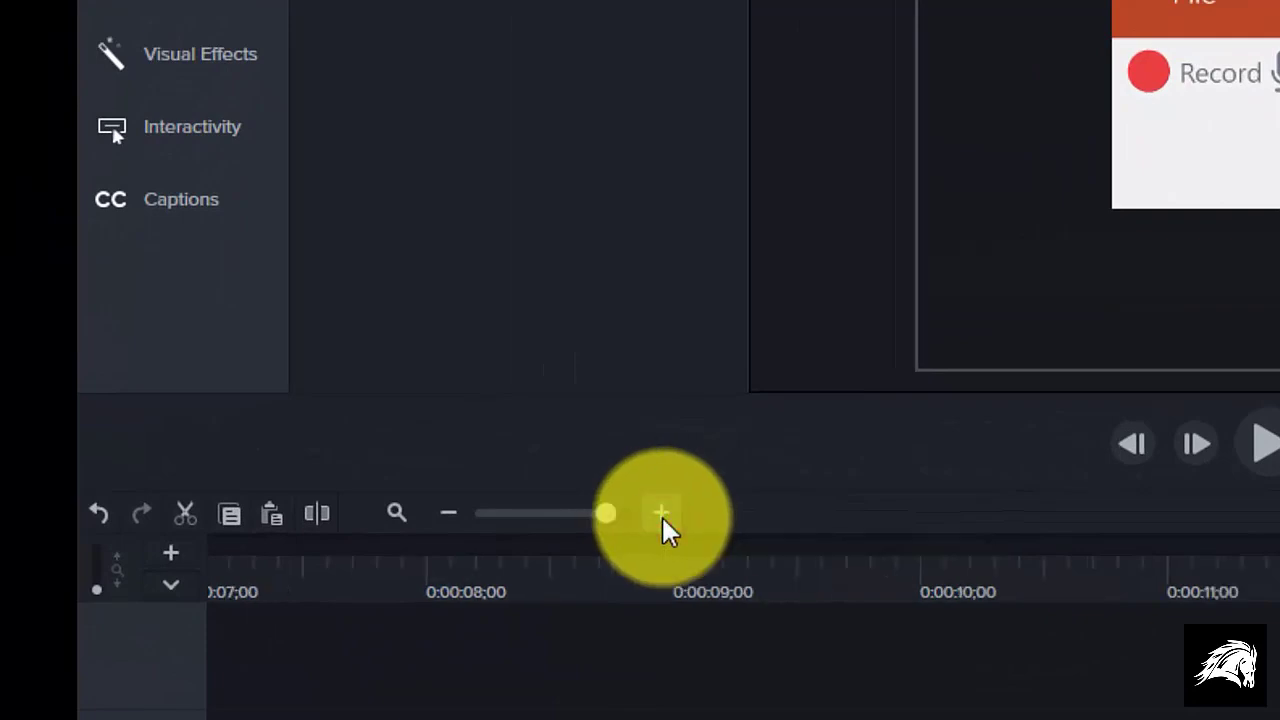
pyautogui.click(661, 514)
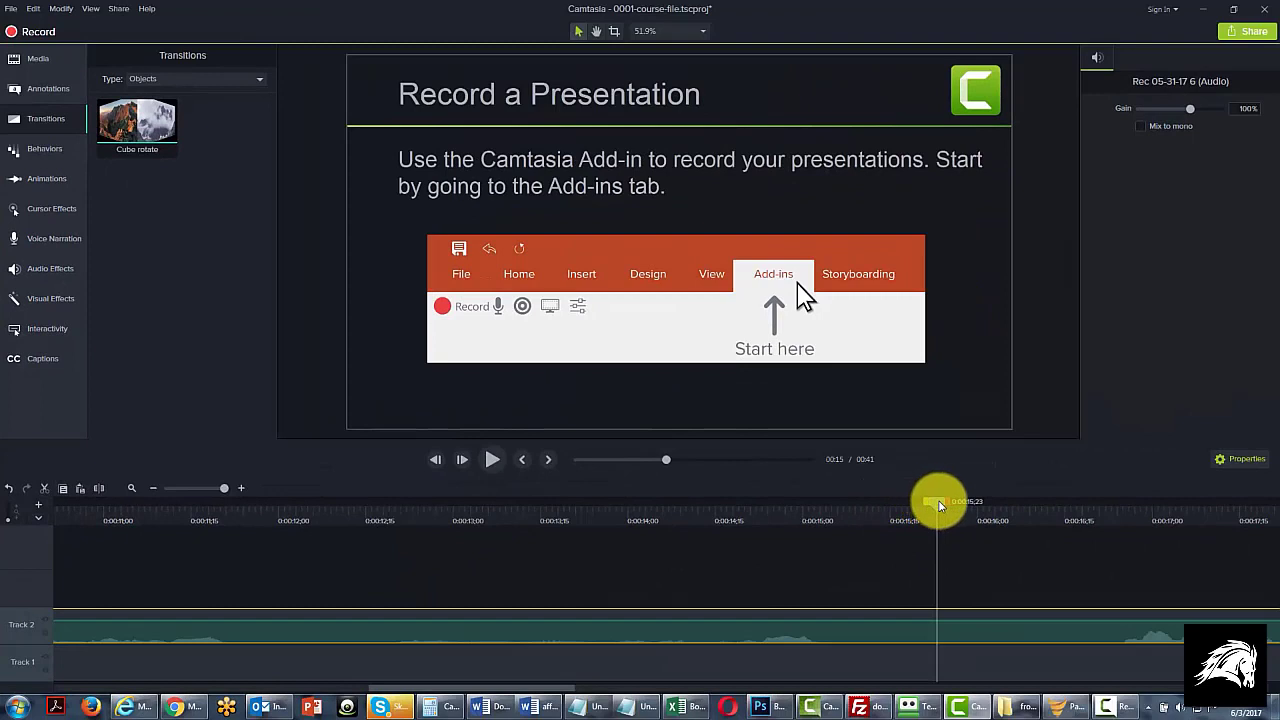
pyautogui.moveTo(940, 505)
pyautogui.mouseDown()
pyautogui.moveTo(838, 510)
pyautogui.moveTo(946, 514)
pyautogui.mouseUp()
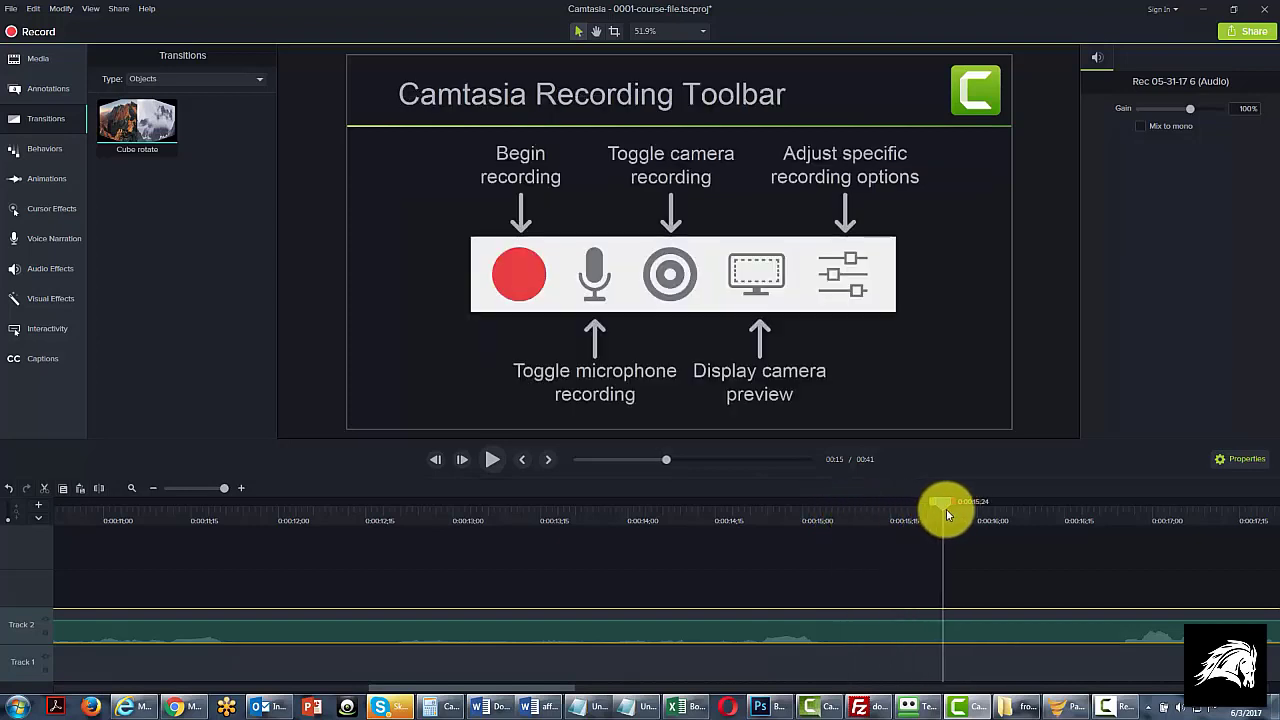
pyautogui.moveTo(940, 515); pyautogui.dragTo(946, 509)
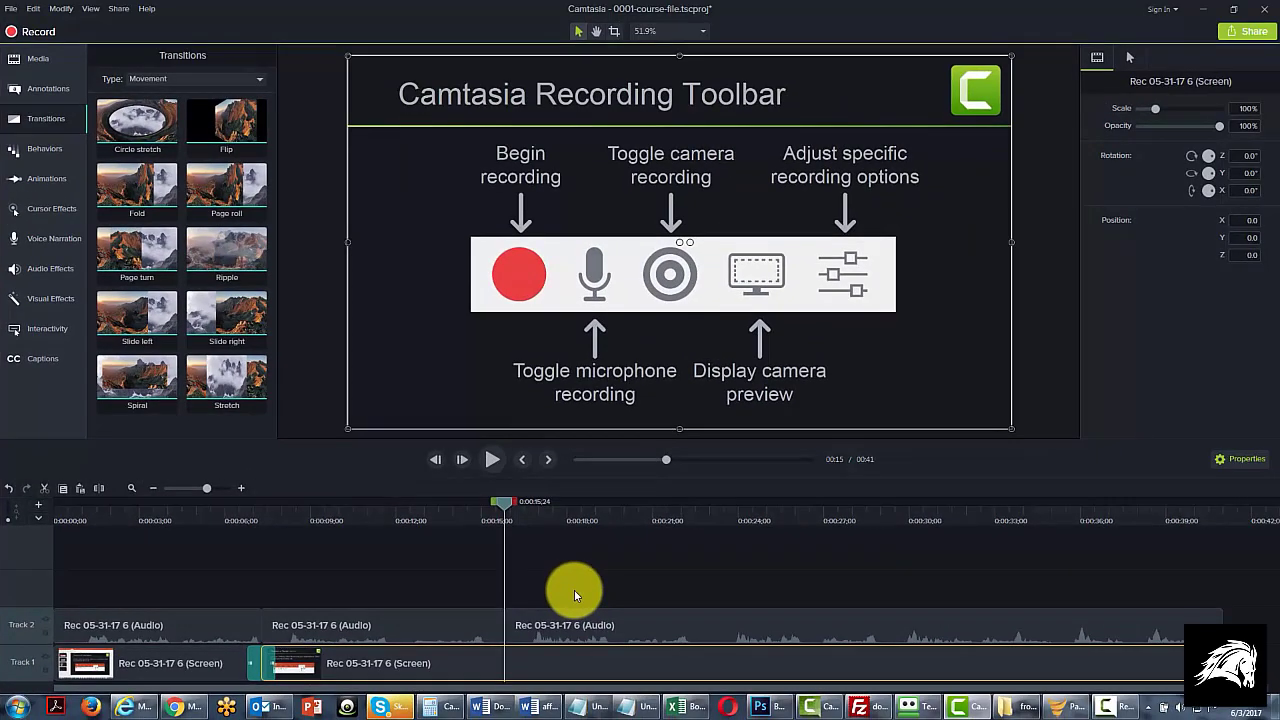
pyautogui.click(547, 663)
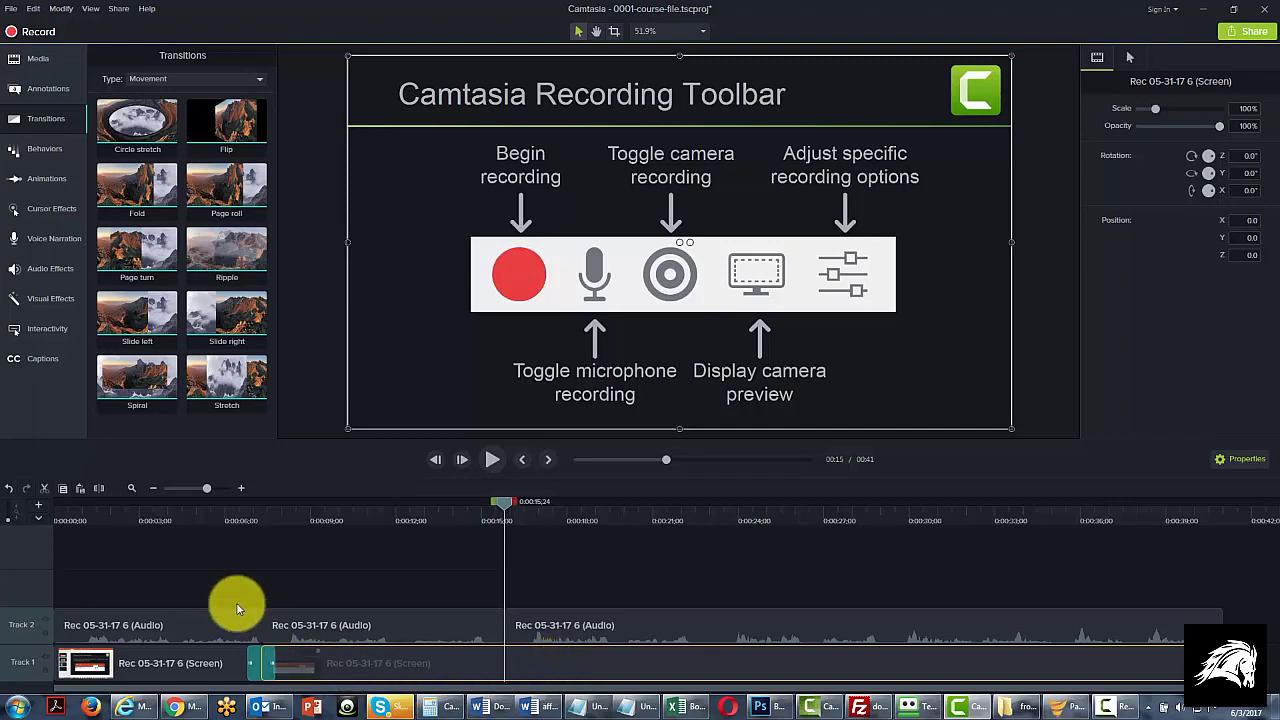
pyautogui.click(96, 488)
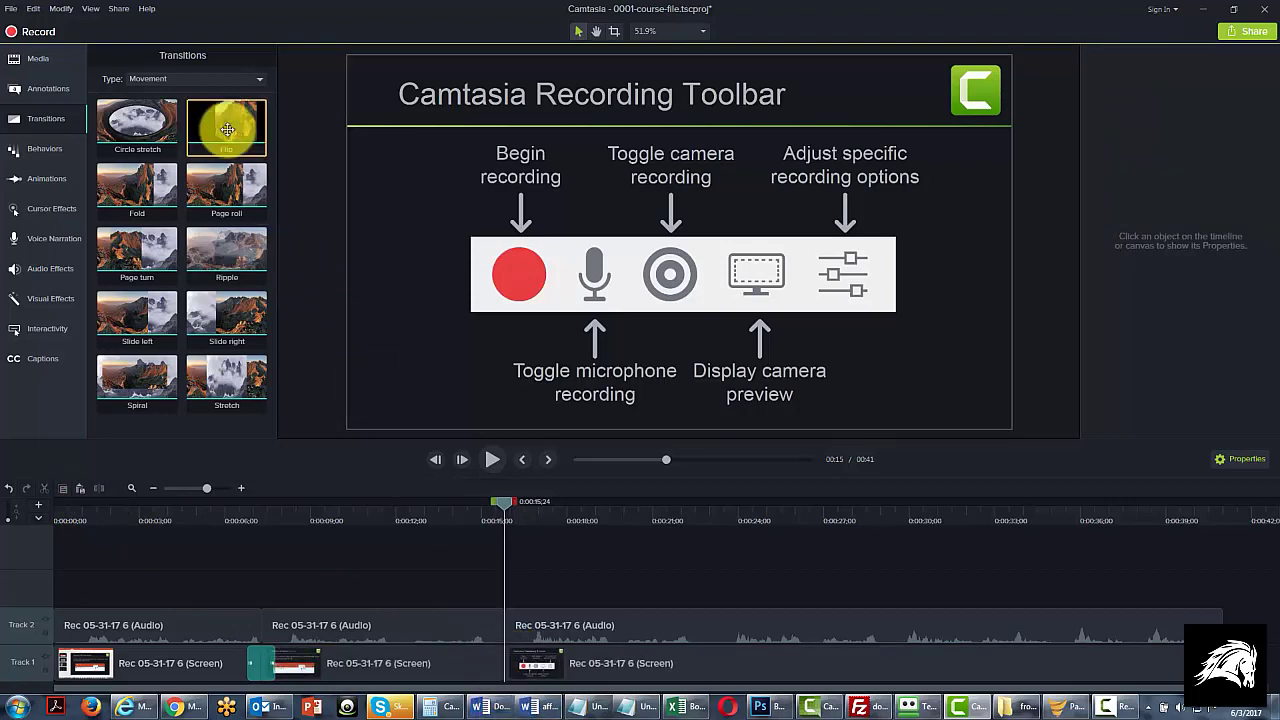
# Step: Add a Flip transition at the 0:00:15;24 cut between the second and third screen clips and play it back from 0:00:14;15
pyautogui.moveTo(229, 129); pyautogui.dragTo(500, 657)
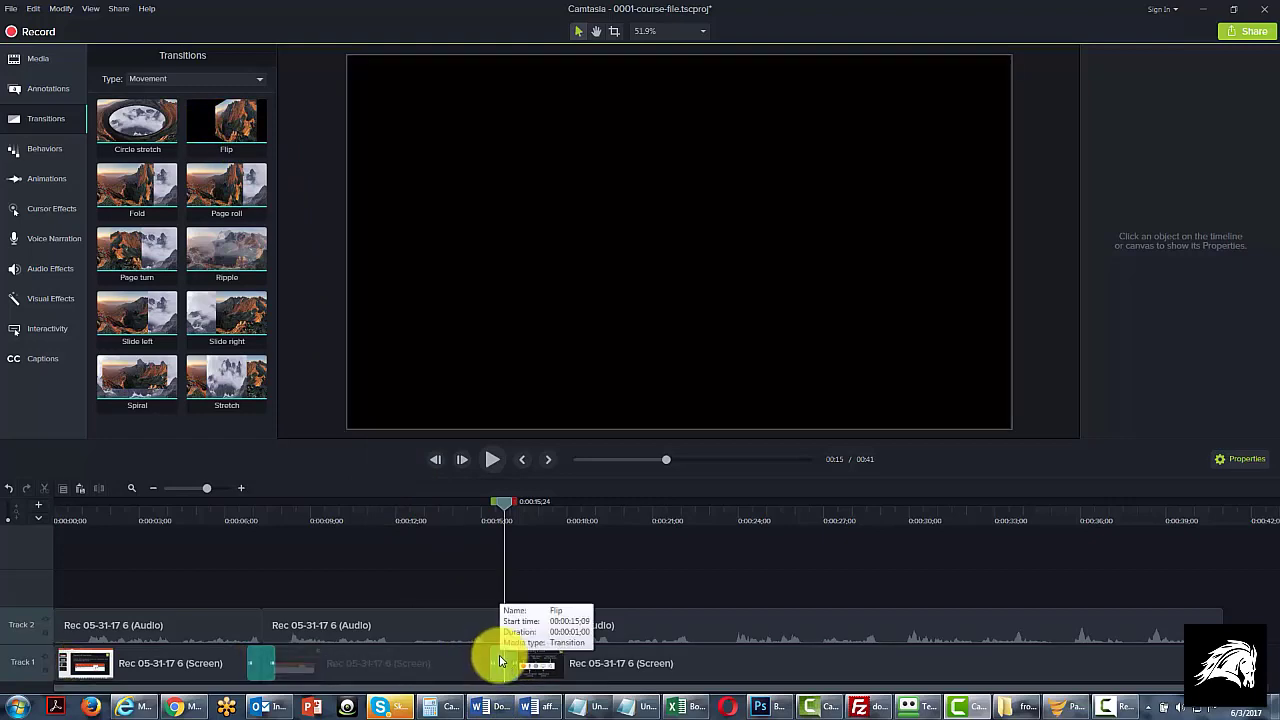
pyautogui.moveTo(507, 503); pyautogui.dragTo(465, 512)
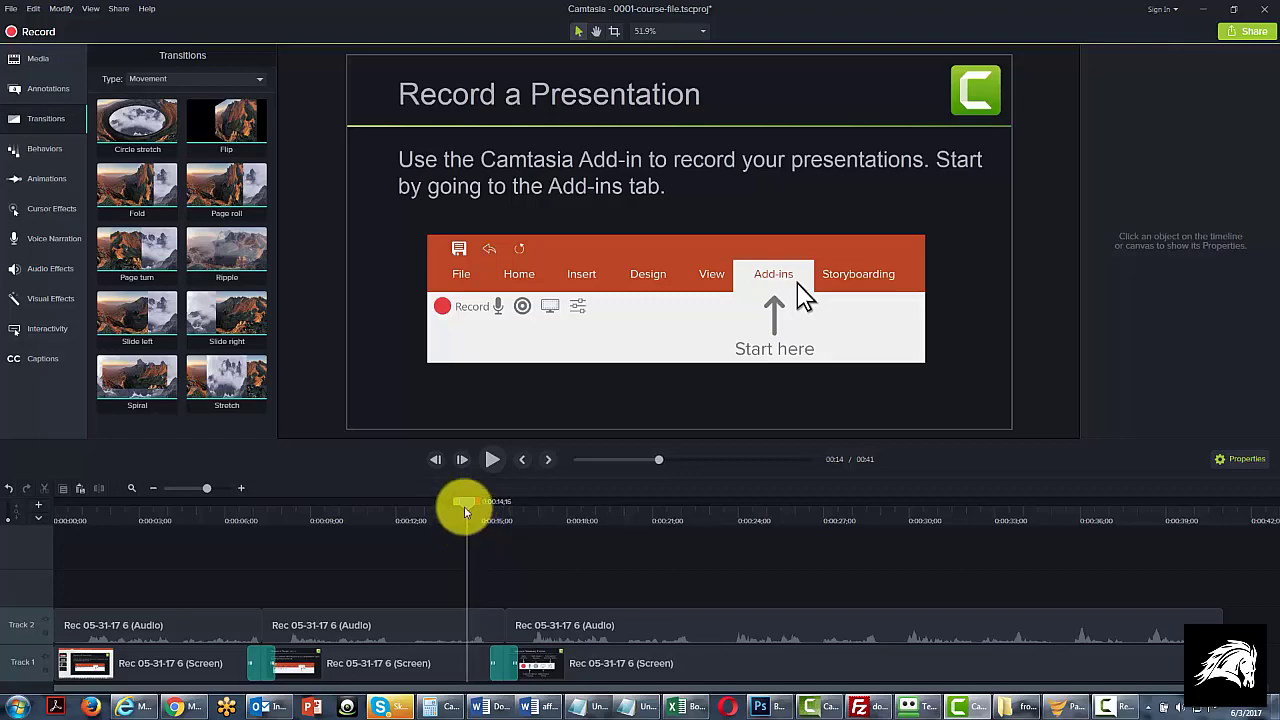
pyautogui.click(484, 462)
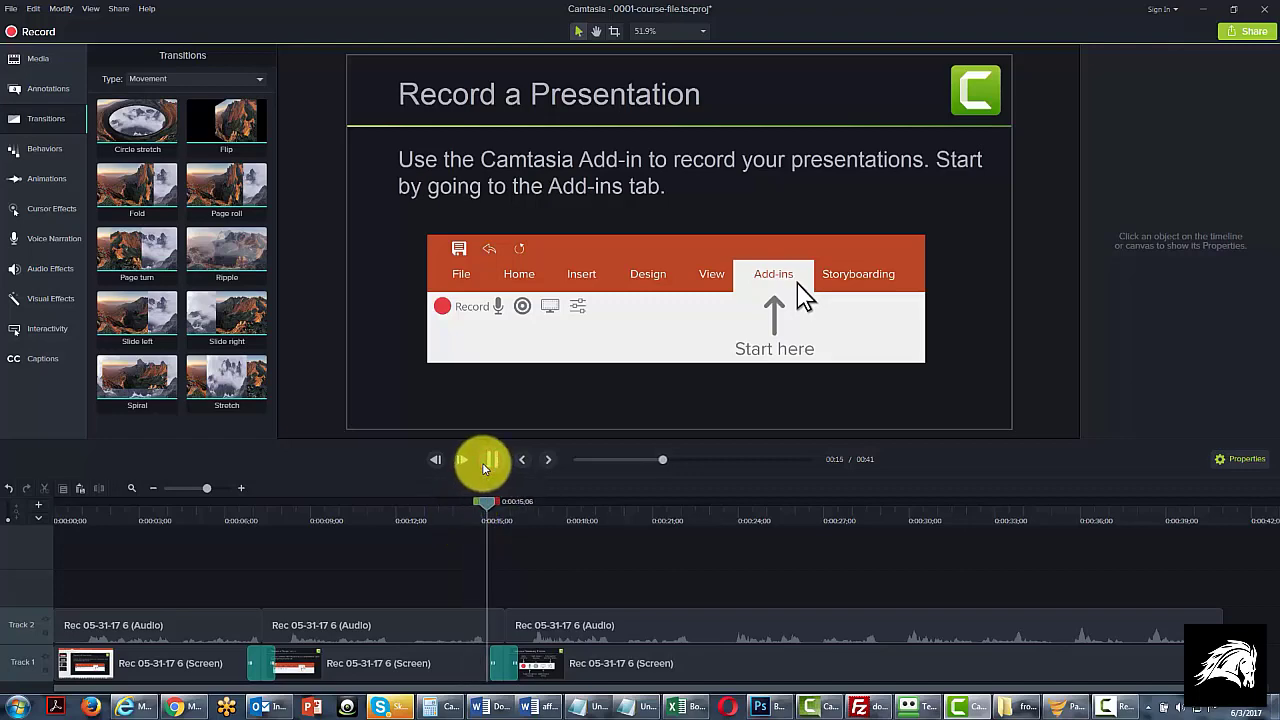
pyautogui.click(484, 465)
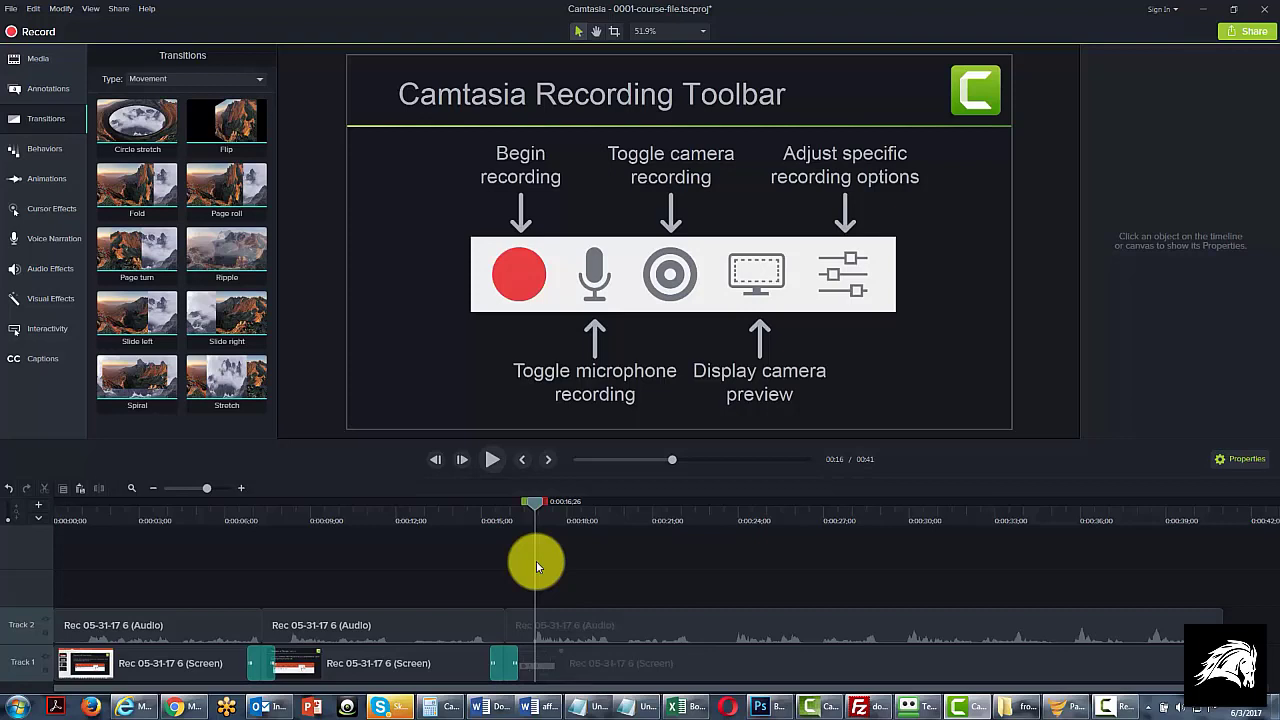
# Step: Select the Flip transition between the second and third screen clips and examine the transition types offered in its properties
pyautogui.click(541, 504)
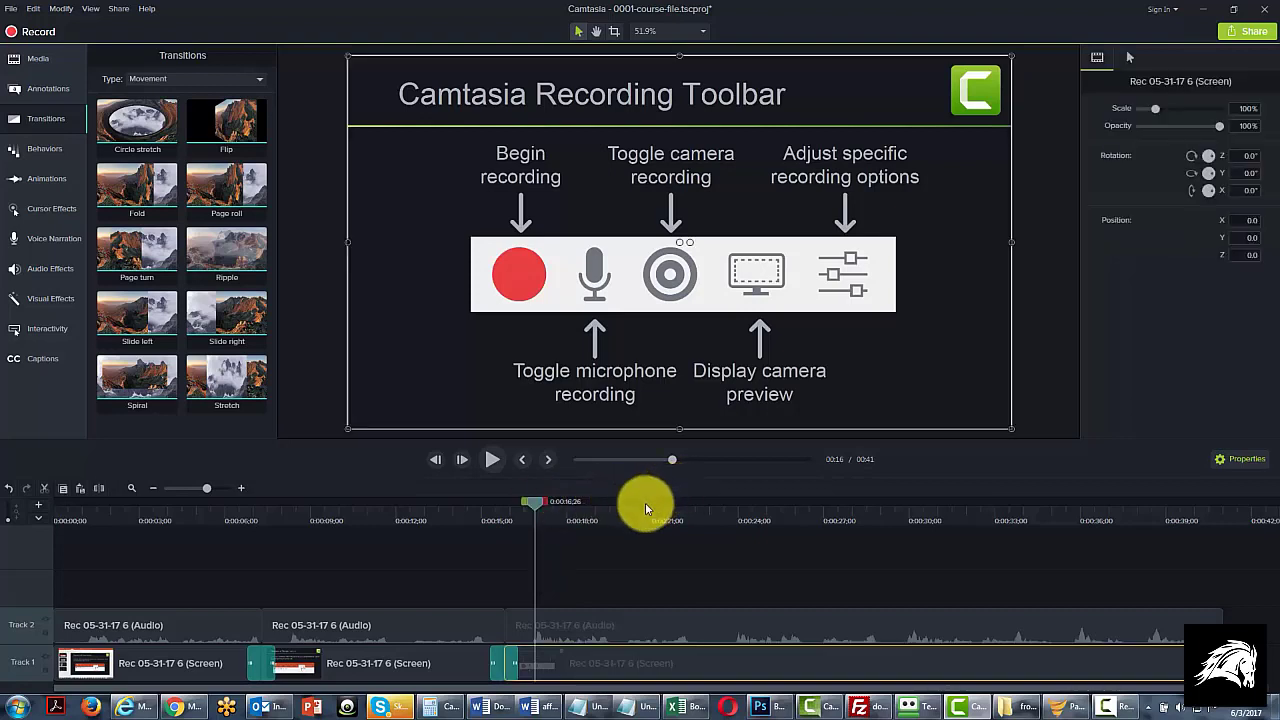
pyautogui.click(501, 665)
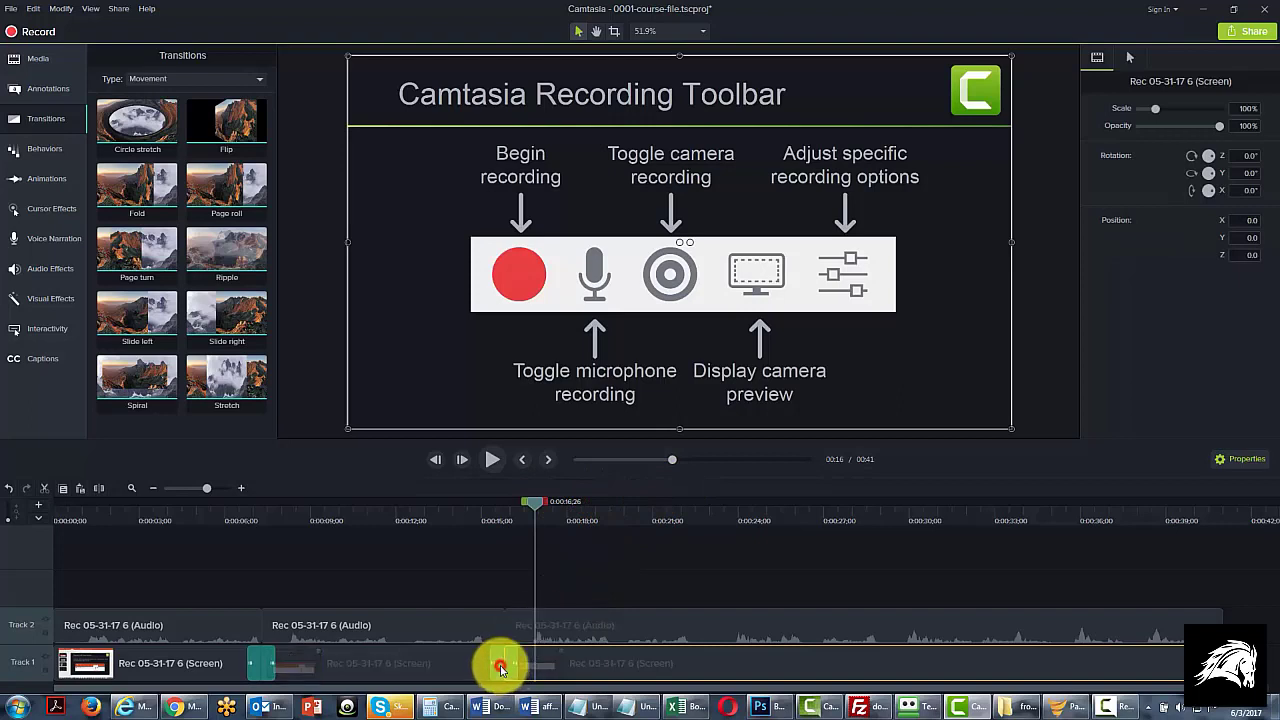
pyautogui.click(501, 668)
pyautogui.click(503, 668)
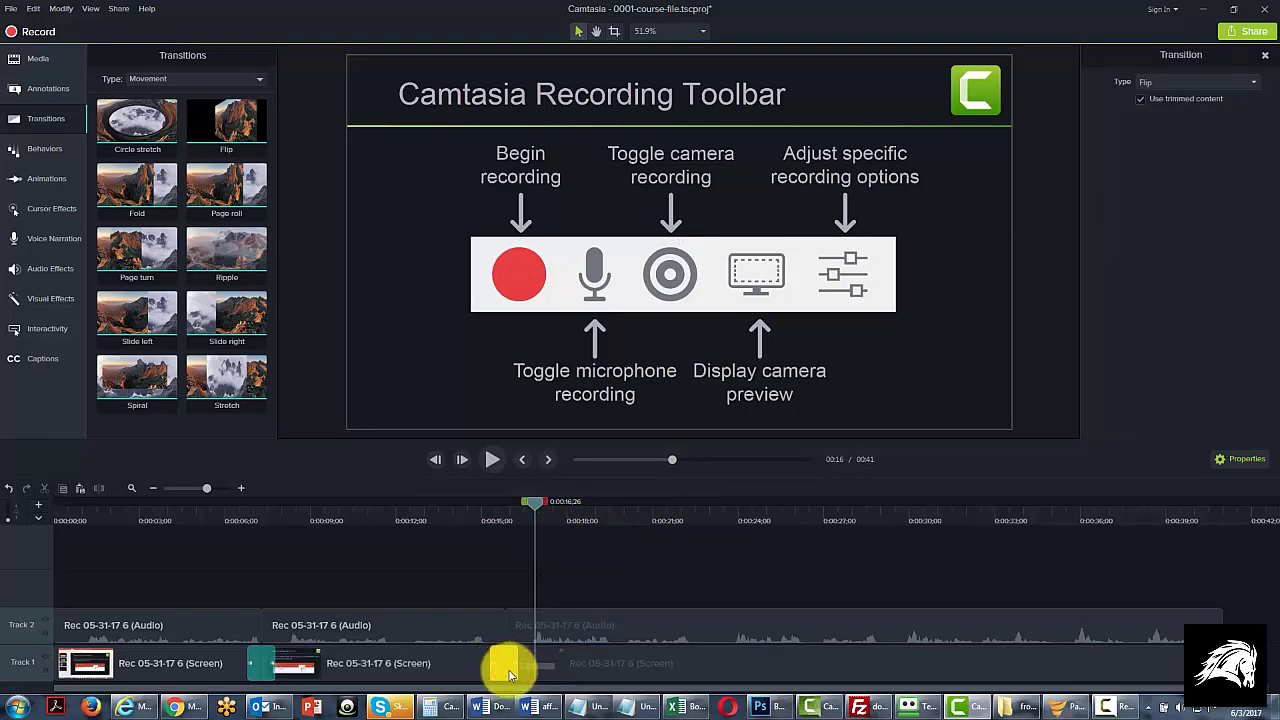
pyautogui.click(508, 671)
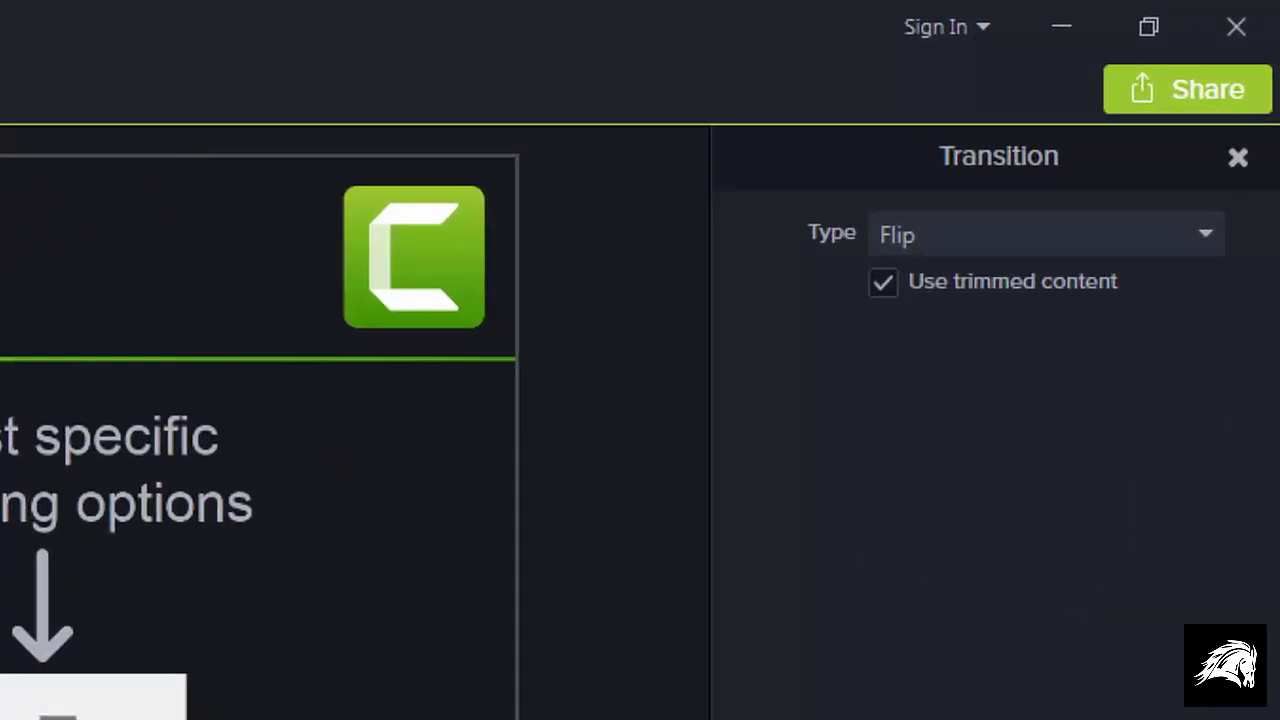
pyautogui.click(1151, 228)
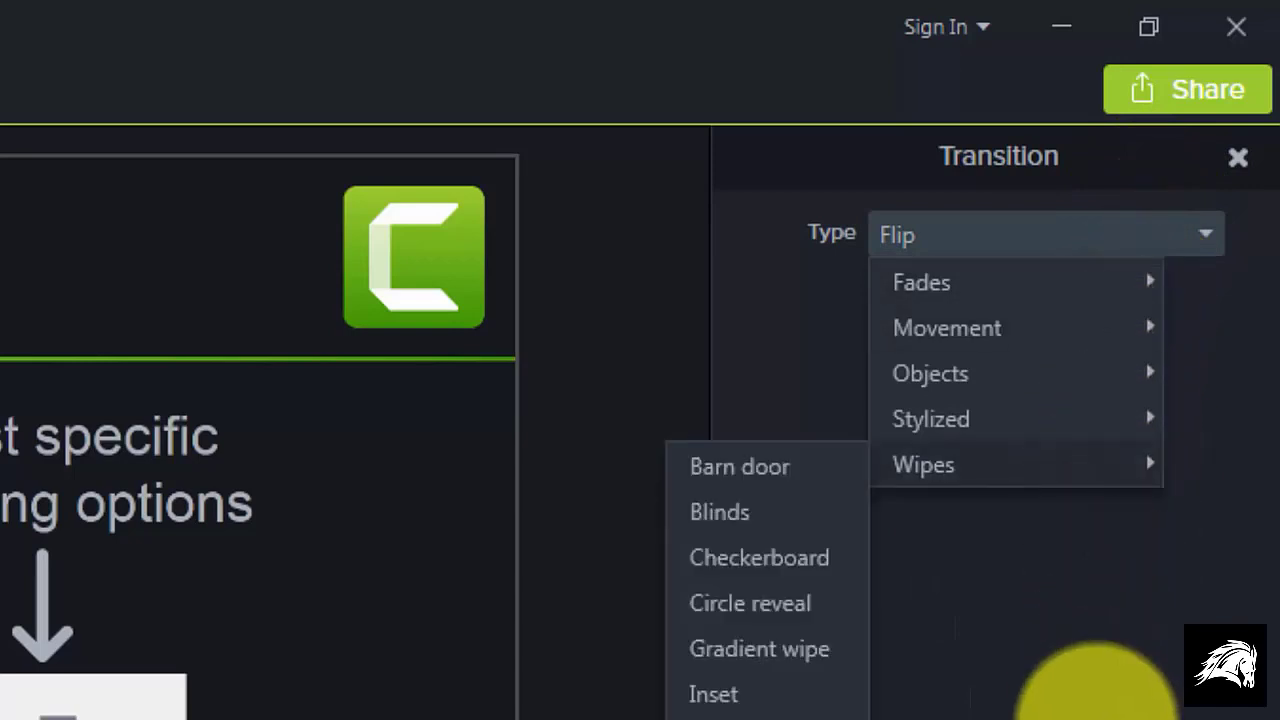
pyautogui.click(1095, 712)
pyautogui.click(1095, 712)
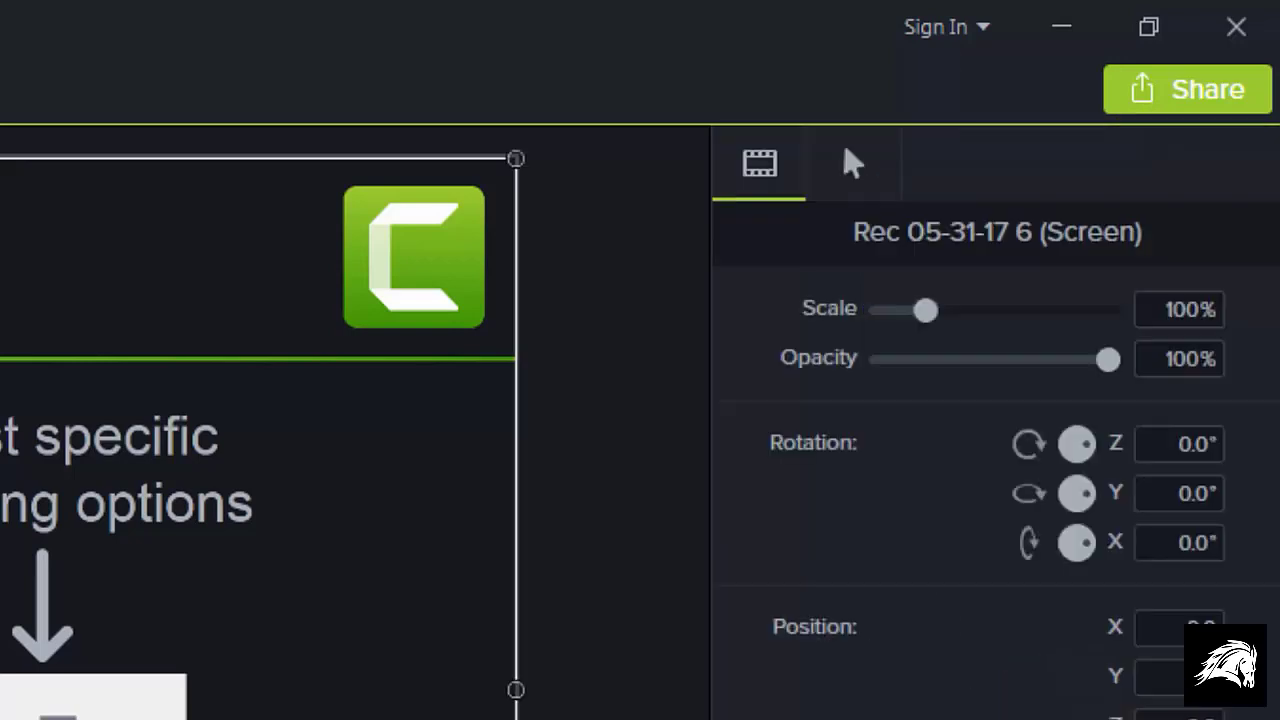